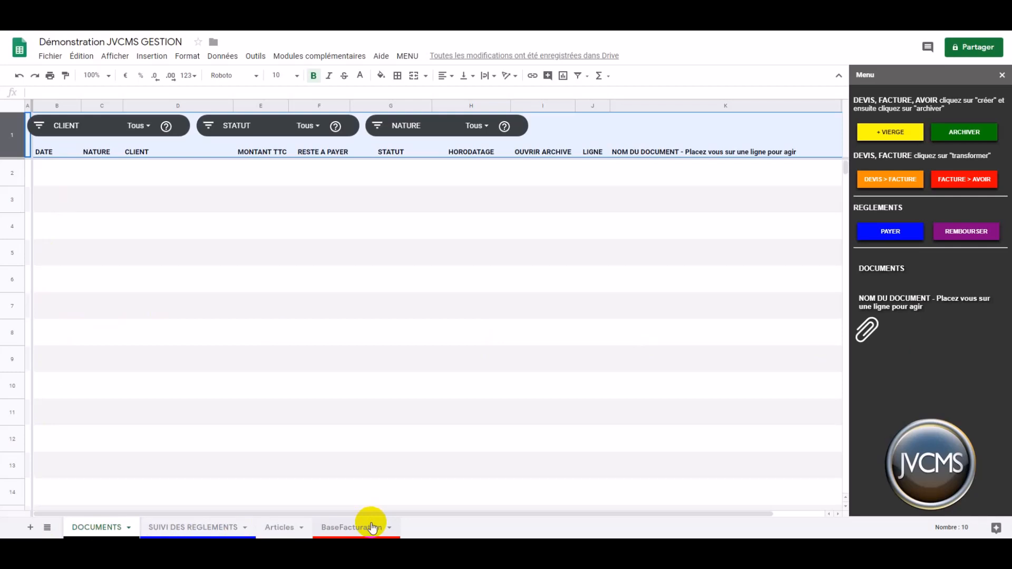
Step: Create a new blank draft document, entering a first name as its document name, and dismiss the notification
left_click(868, 136)
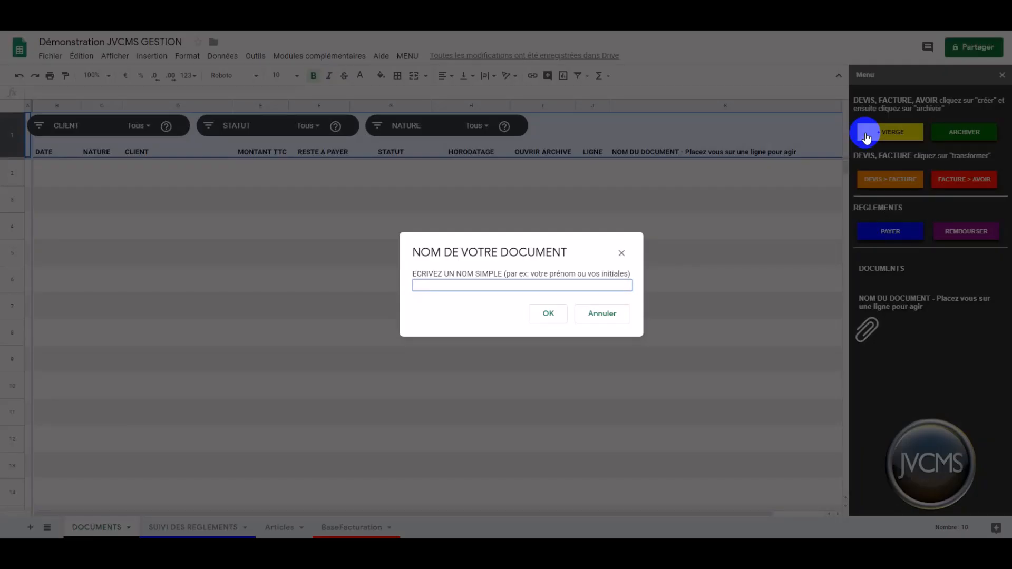
type("pierre")
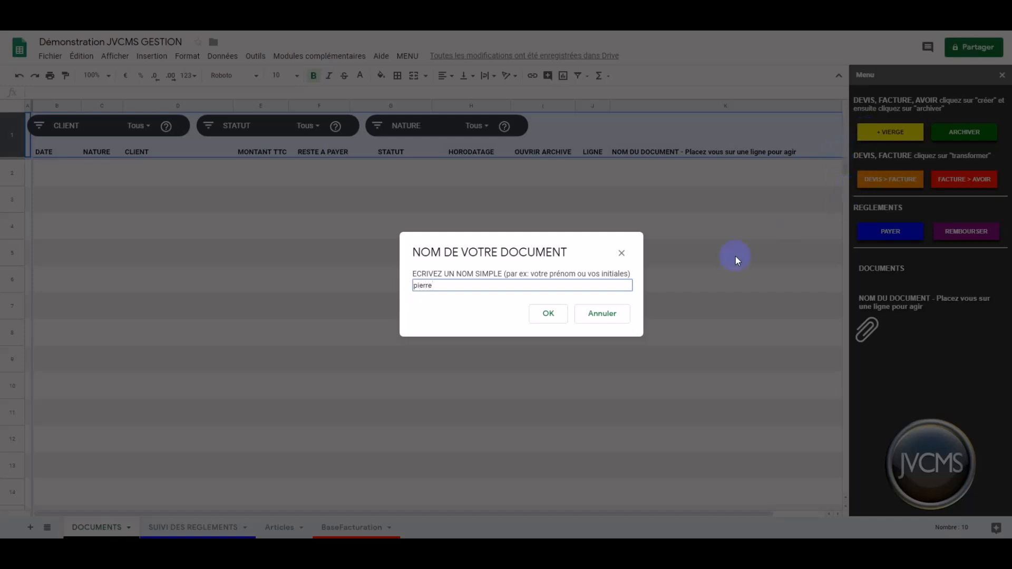
left_click(549, 313)
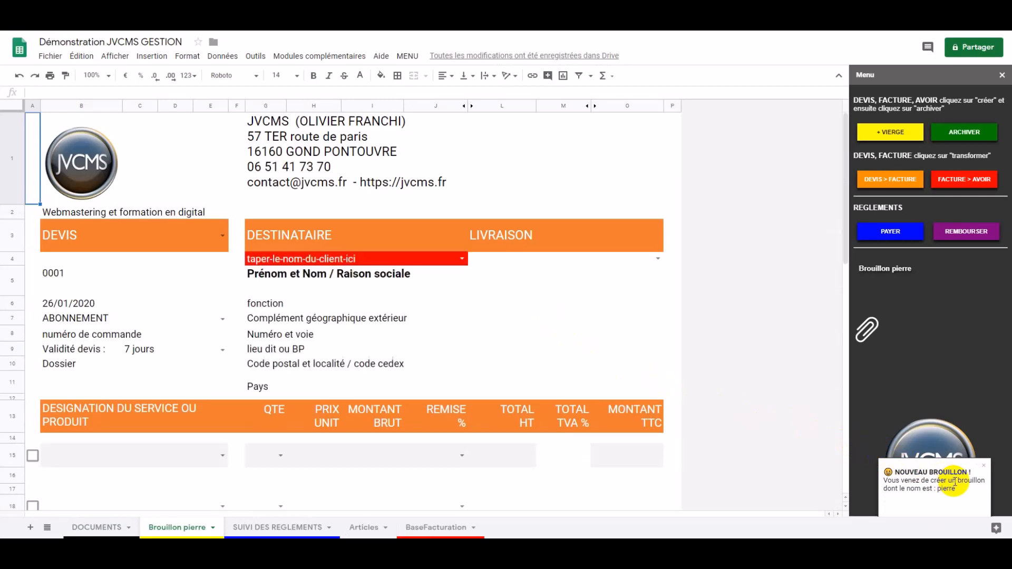
left_click(985, 469)
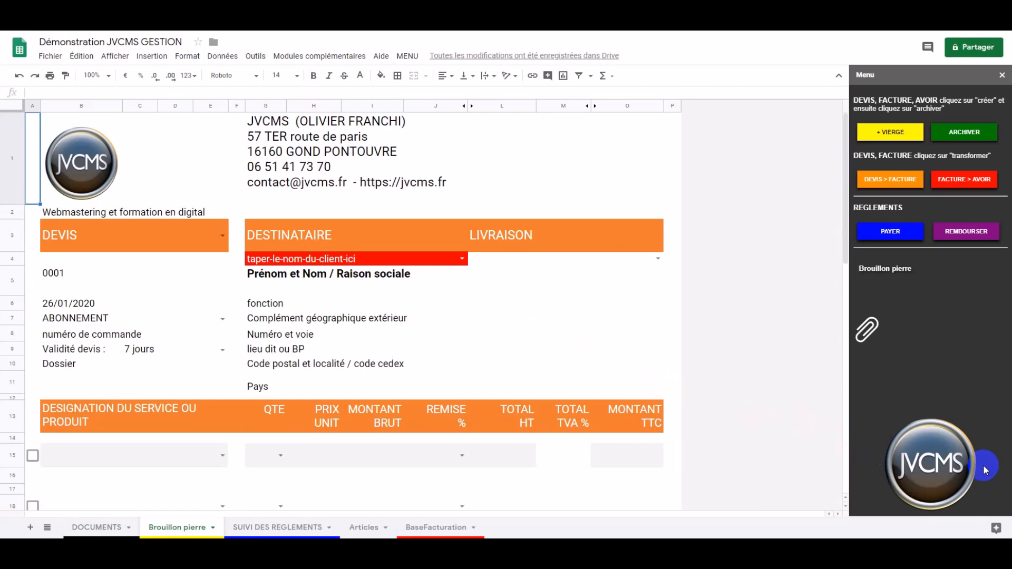
Step: Examine the document type choices in the DEVIS header and the formula behind the quote number
left_click(108, 79)
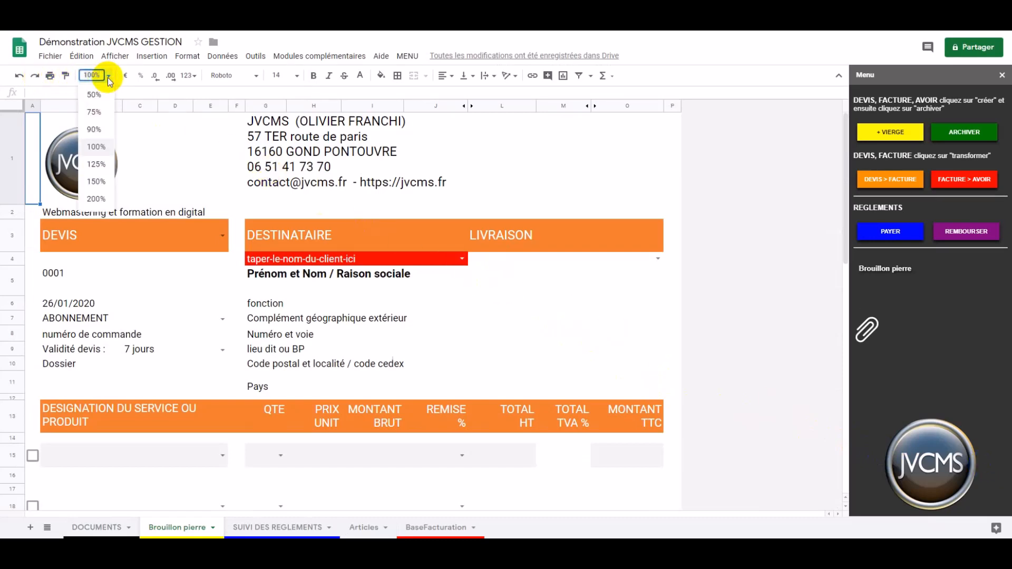
left_click(102, 112)
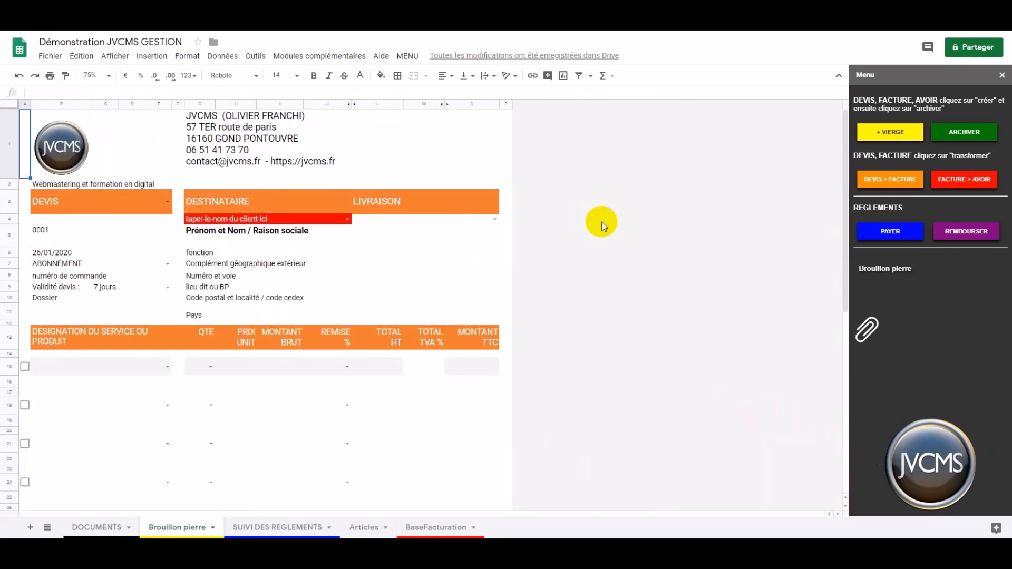
left_click(167, 202)
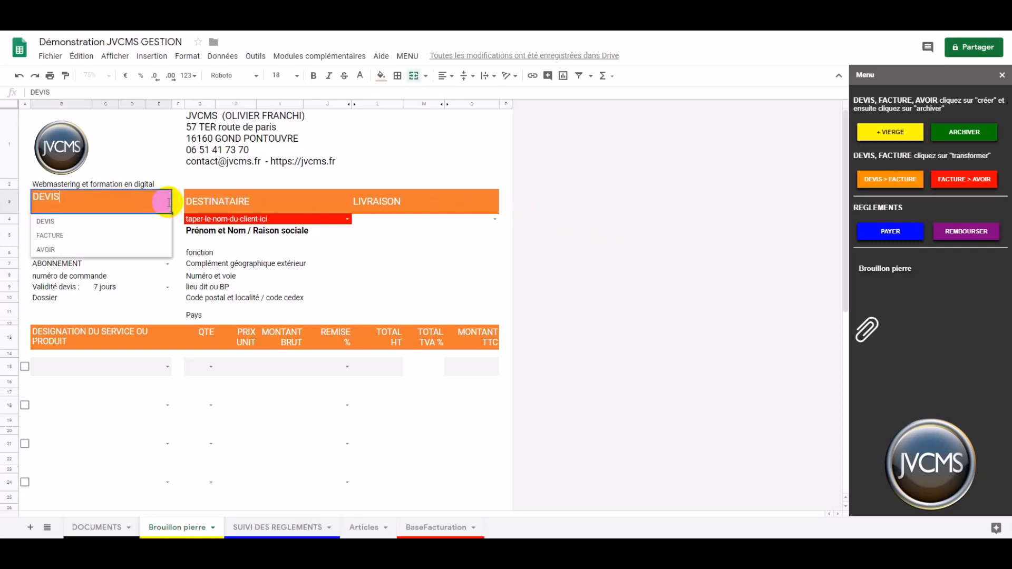
left_click(178, 202)
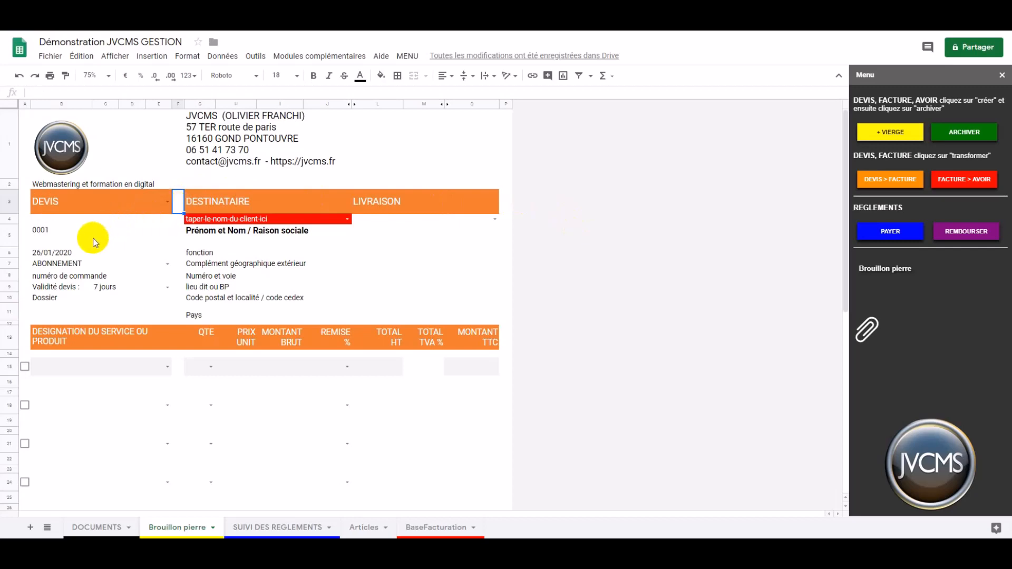
left_click(104, 226)
left_click(61, 235)
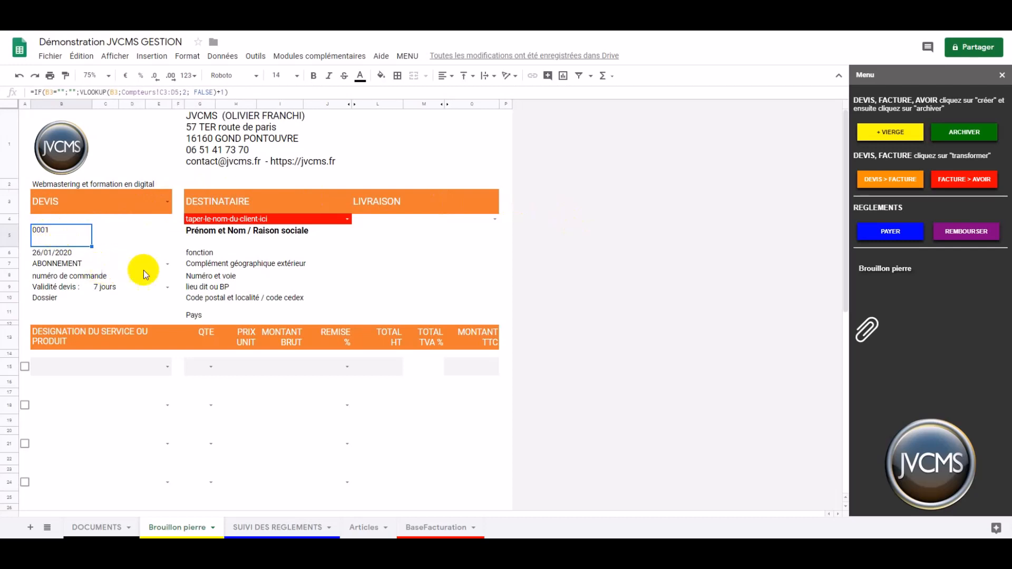
Step: Set the quote's reference below the date to EXEMPLE RÉFÉRENCE
left_click(165, 264)
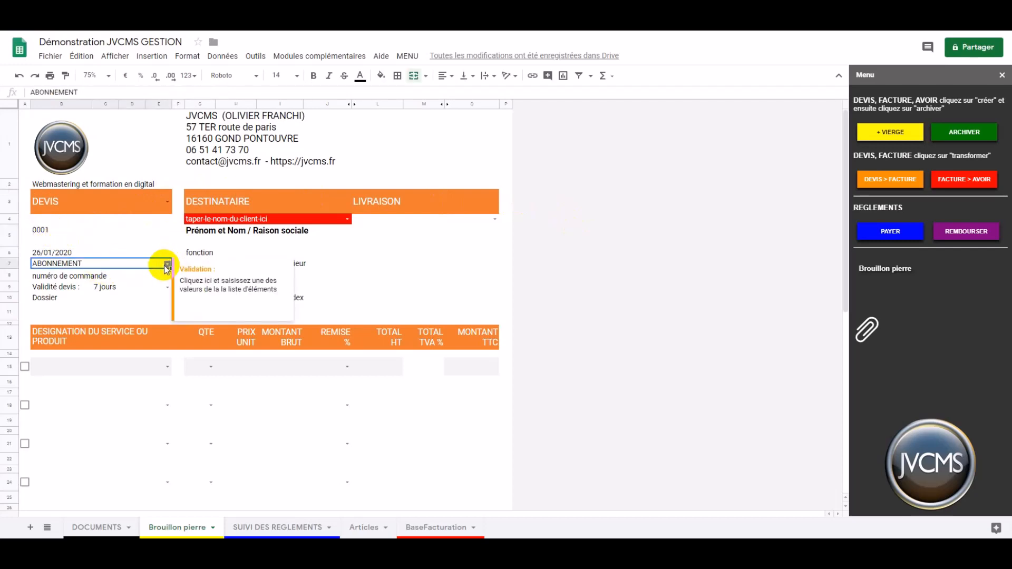
left_click(167, 267)
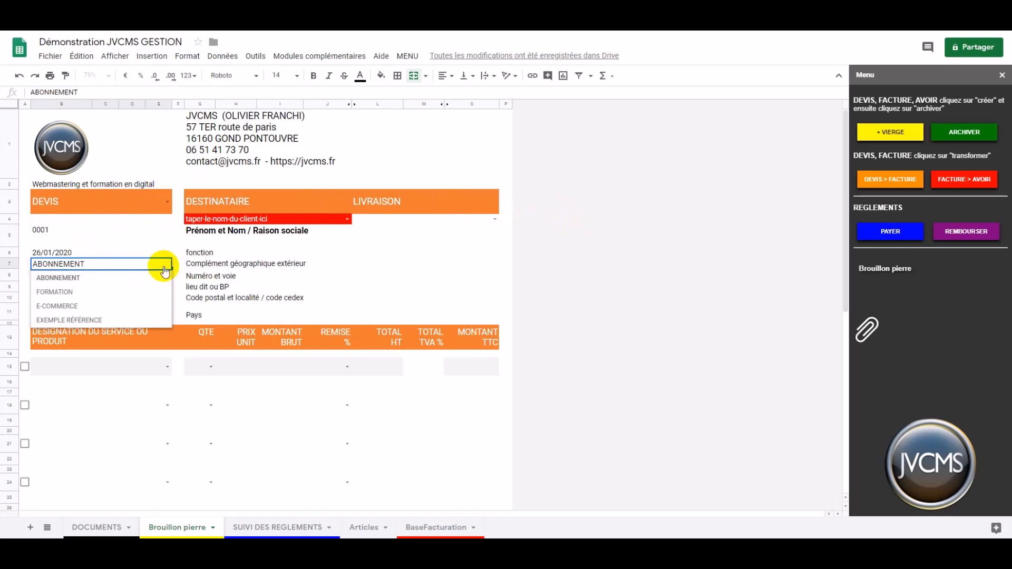
left_click(126, 320)
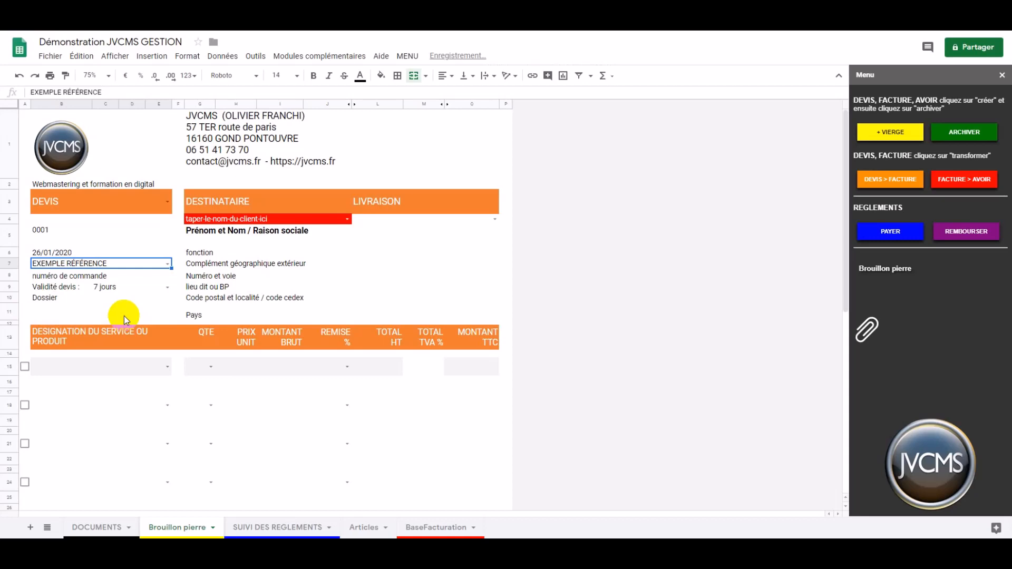
Step: Clear the order number placeholder and set the quote's validity to 14 jours
left_click(123, 277)
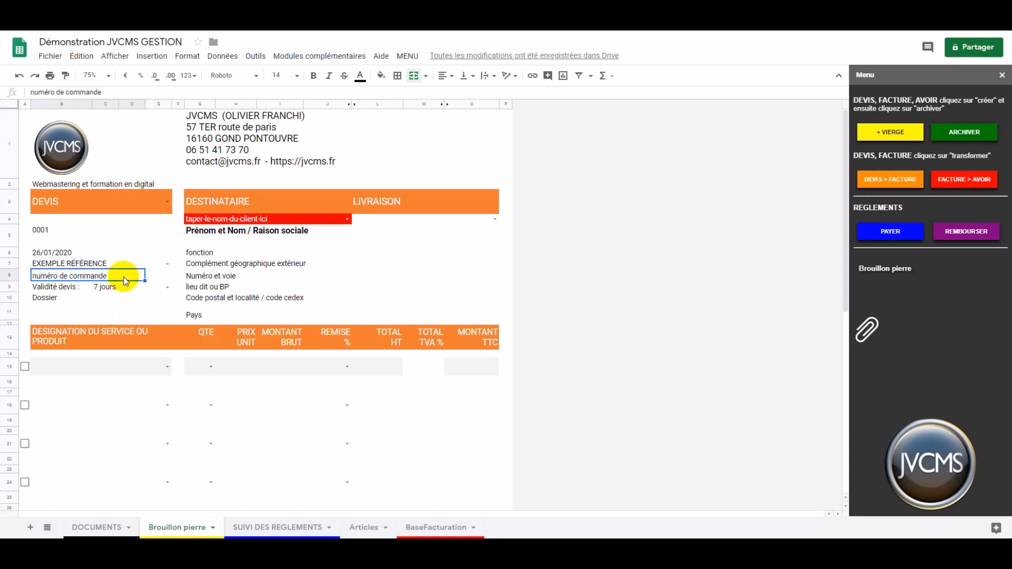
key("Delete")
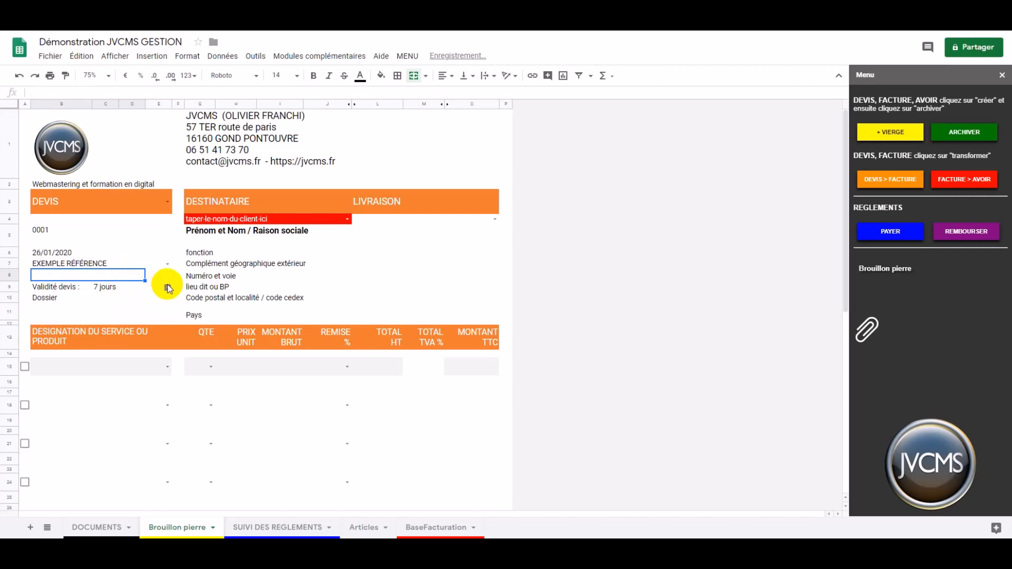
left_click(167, 287)
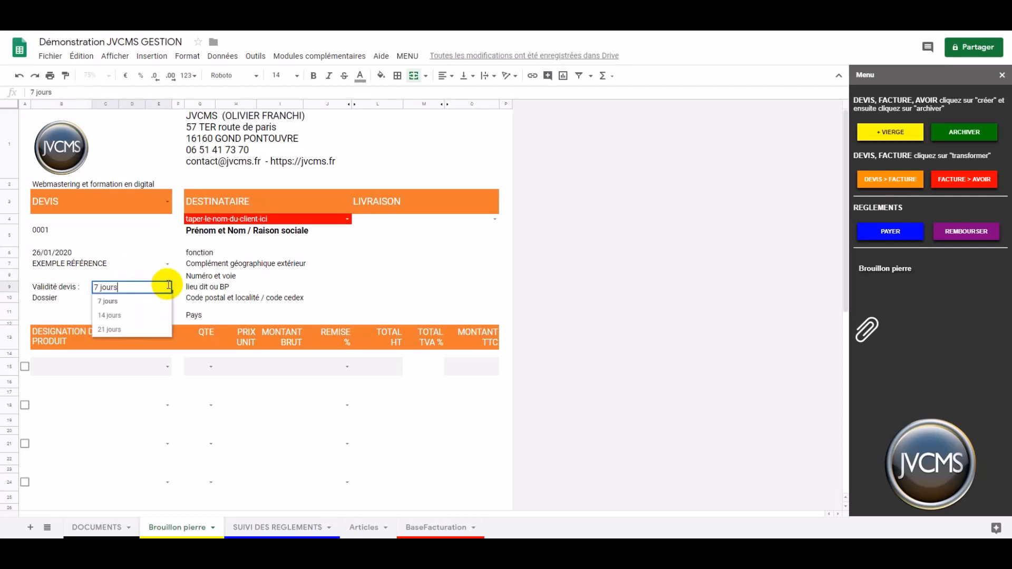
left_click(134, 319)
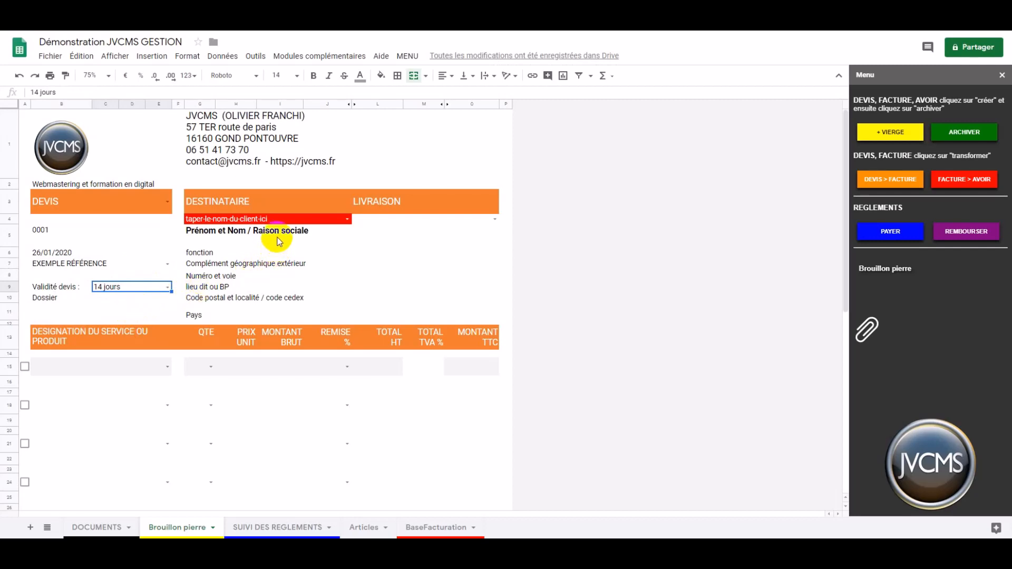
Step: Fill in the DESTINATAIRE block by searching for the client's name and choosing the matching saved client
left_click(296, 219)
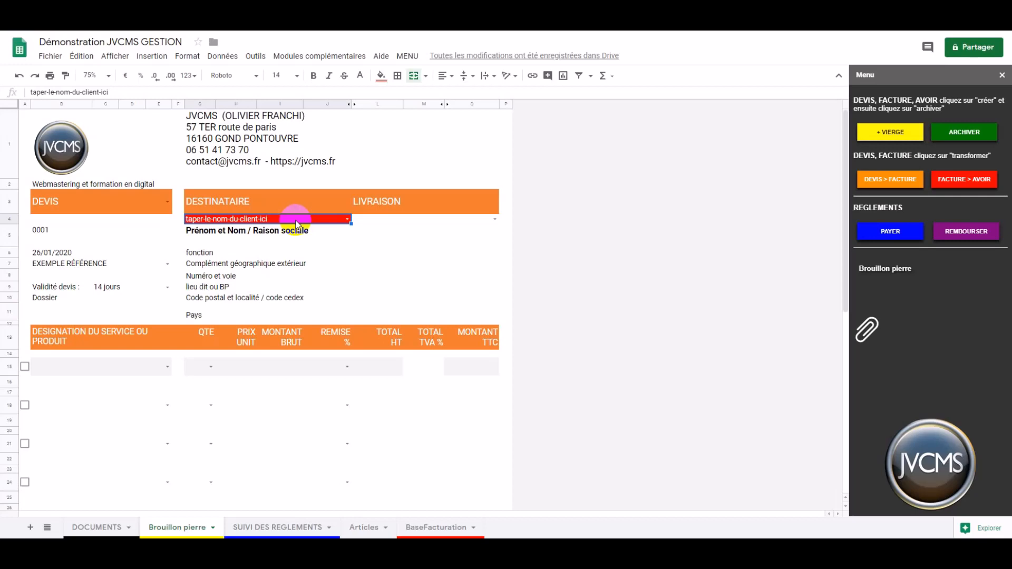
type("pom")
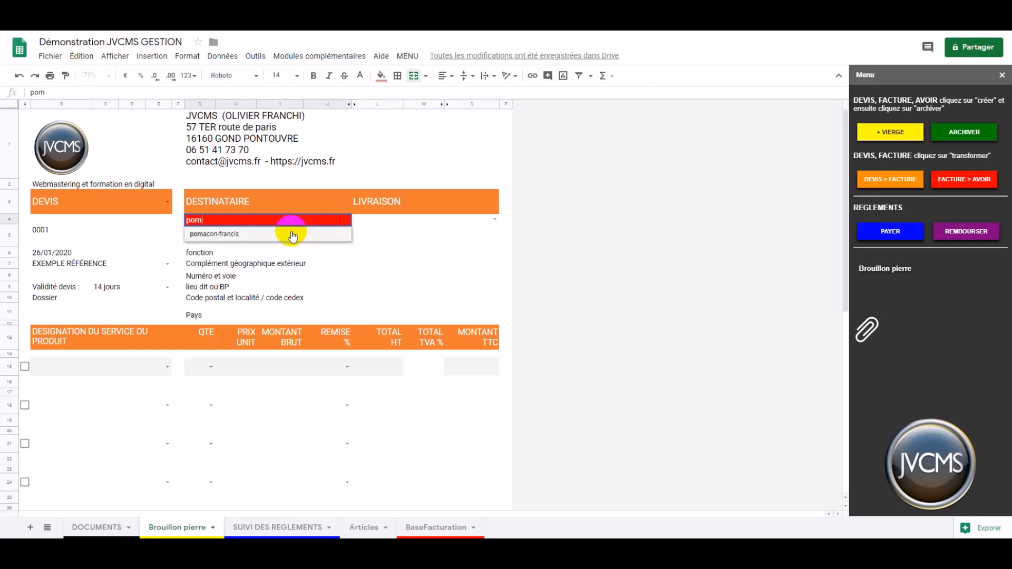
left_click(293, 235)
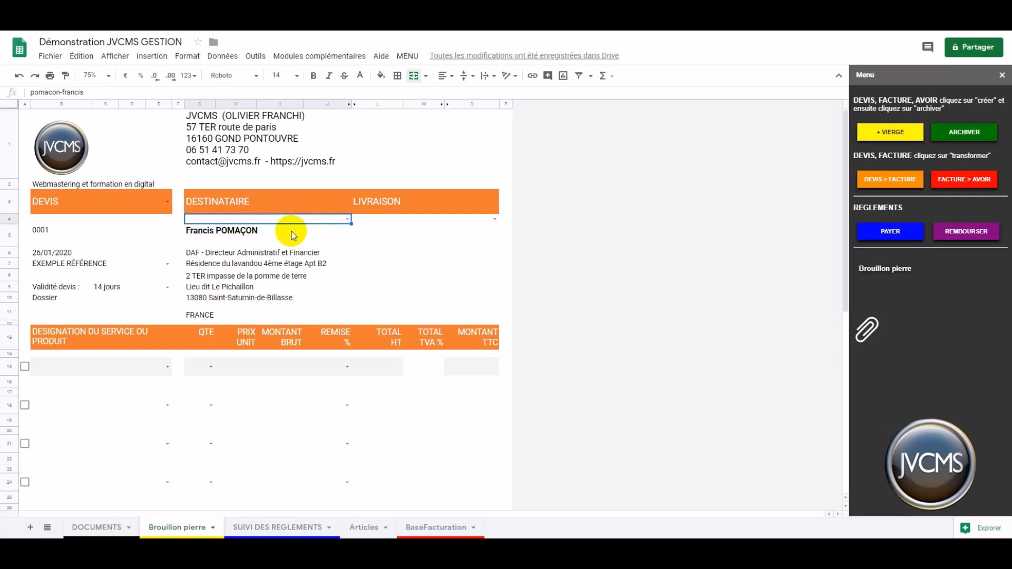
Step: Review the list of saved clients available for the DESTINATAIRE field, keeping the chosen client
left_click(347, 219)
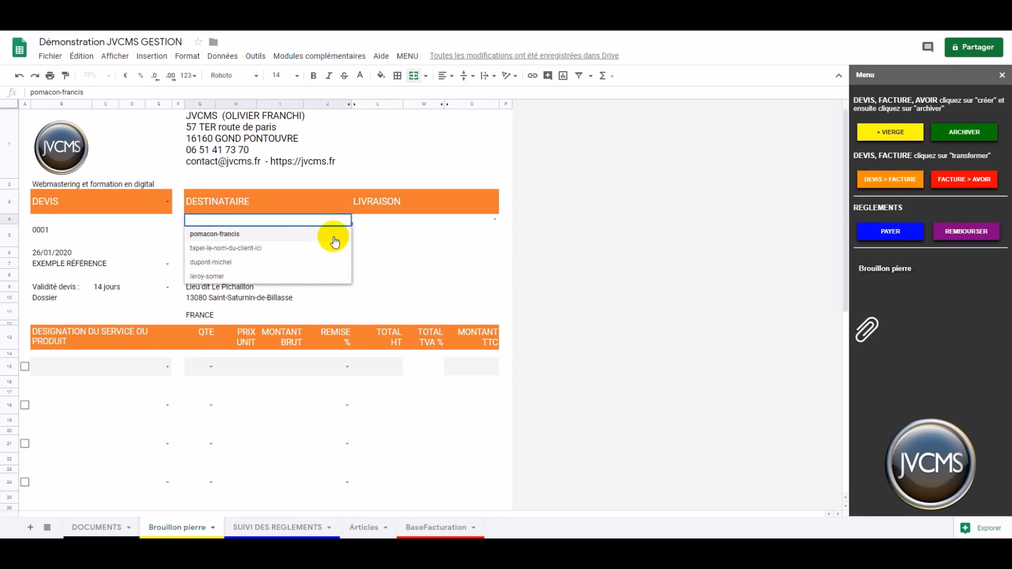
left_click(507, 219)
left_click(349, 220)
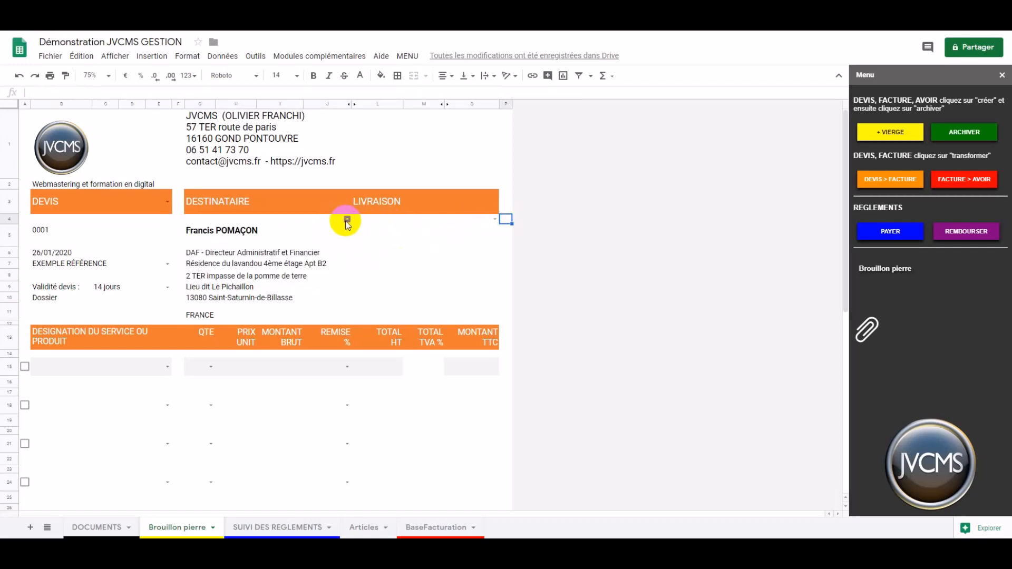
left_click(321, 221)
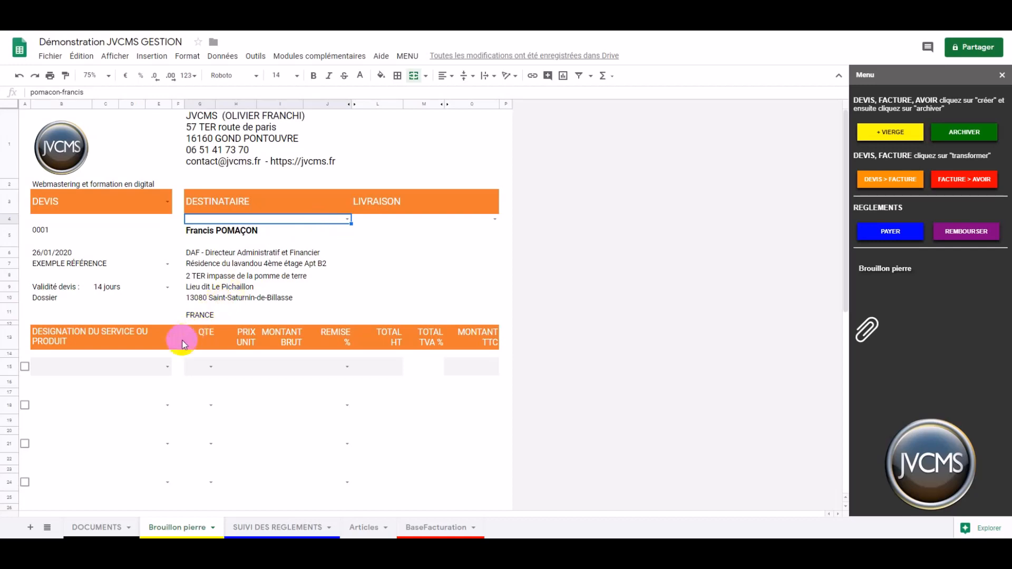
Step: Choose the article Création site E-commerce for the first item line of the quote
left_click(168, 367)
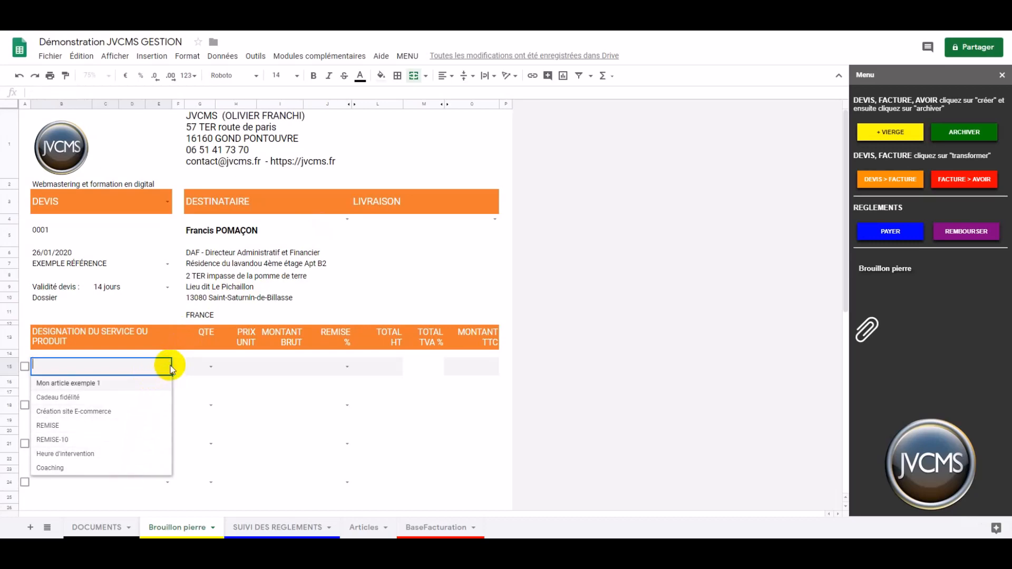
left_click(165, 355)
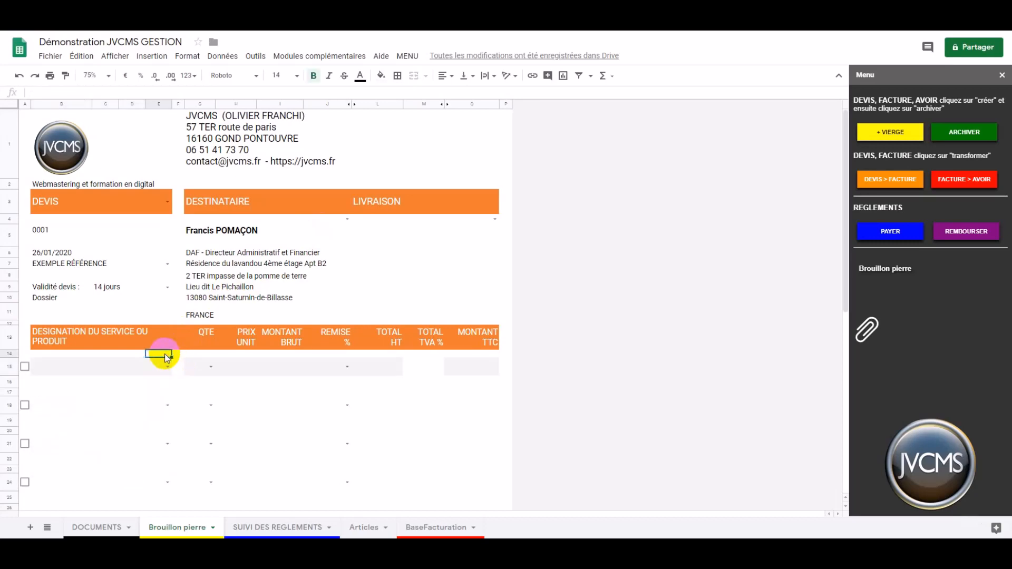
left_click(156, 371)
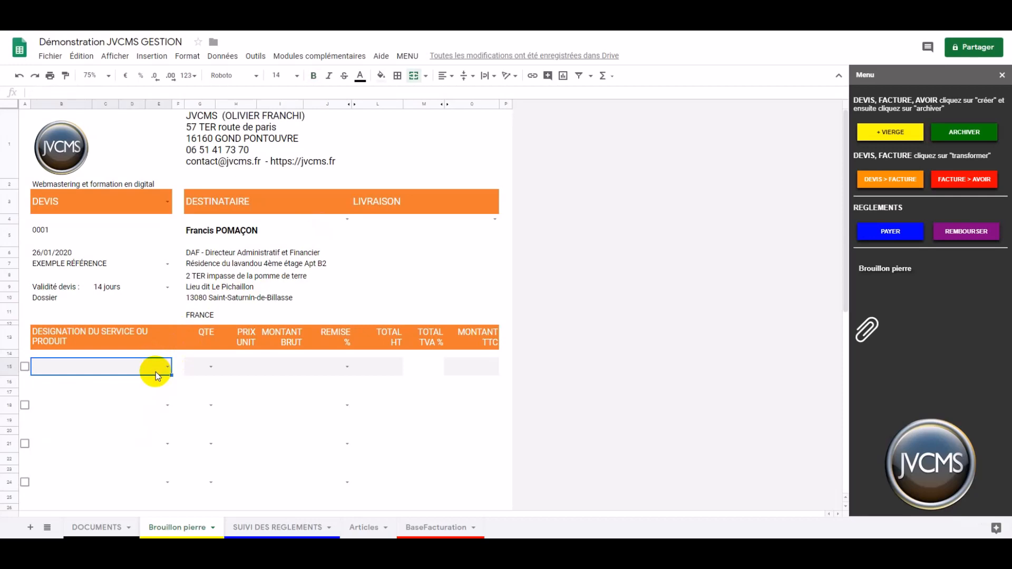
type("cr")
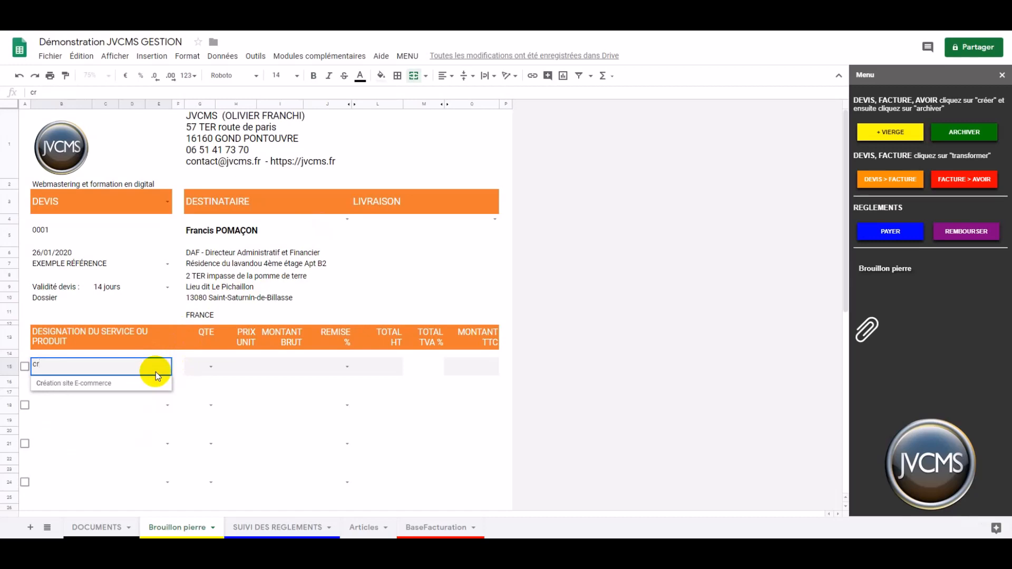
left_click(152, 385)
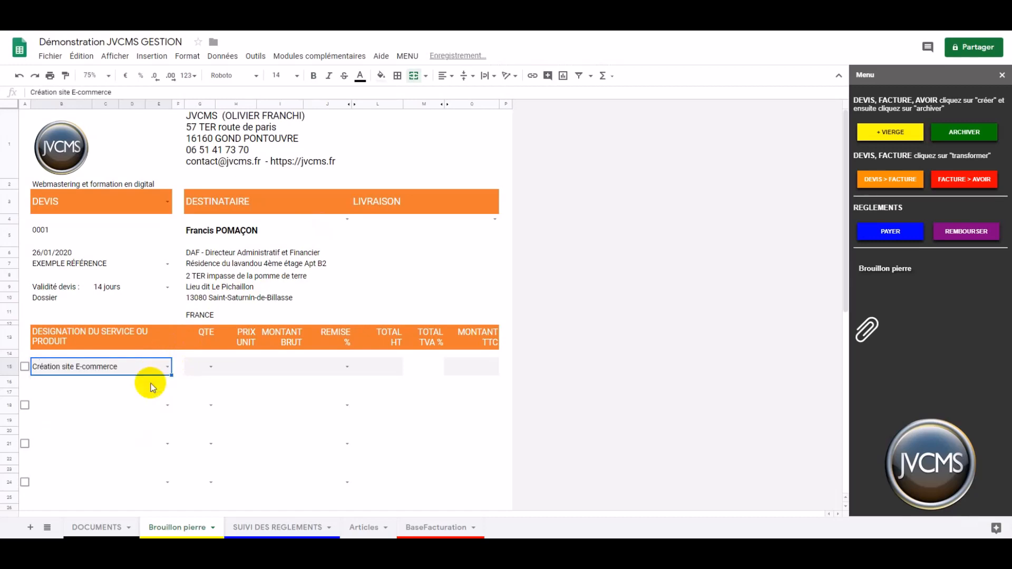
Step: Set the quantity of the Création site E-commerce line to 1 and move along to its discount cell
left_click(195, 367)
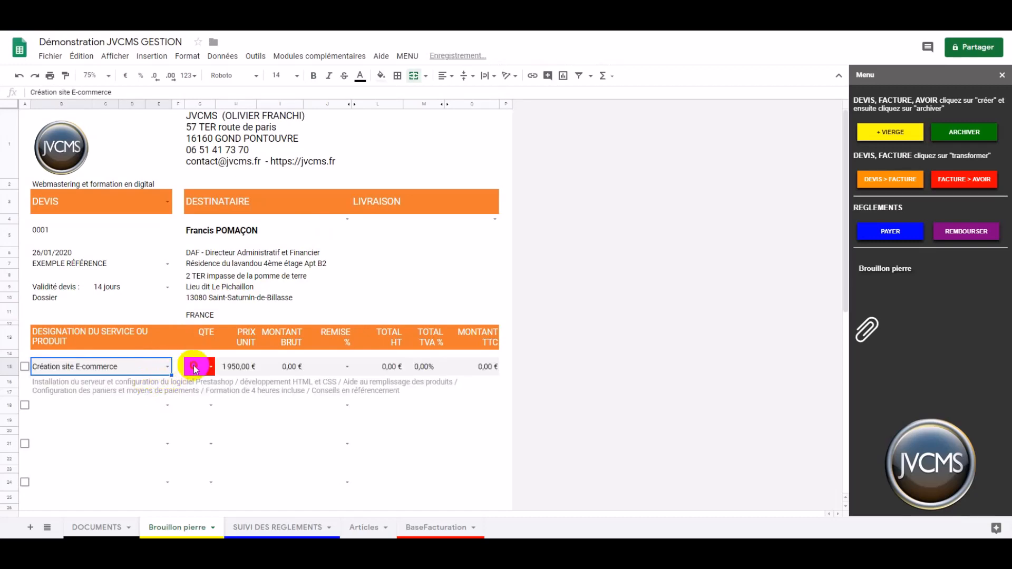
type("1")
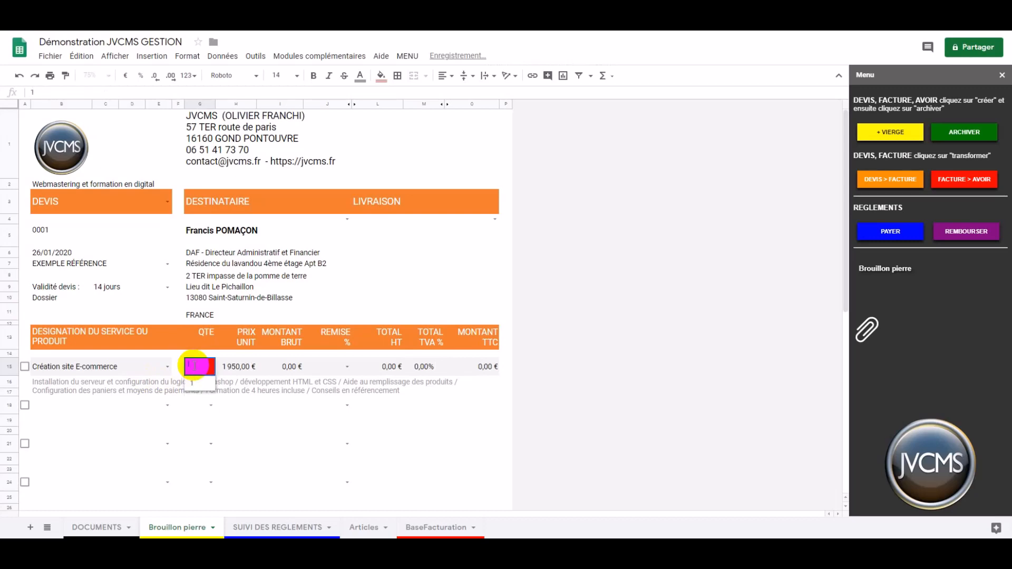
key("Return")
left_click(194, 366)
key("Right")
key("Right")
key("Right")
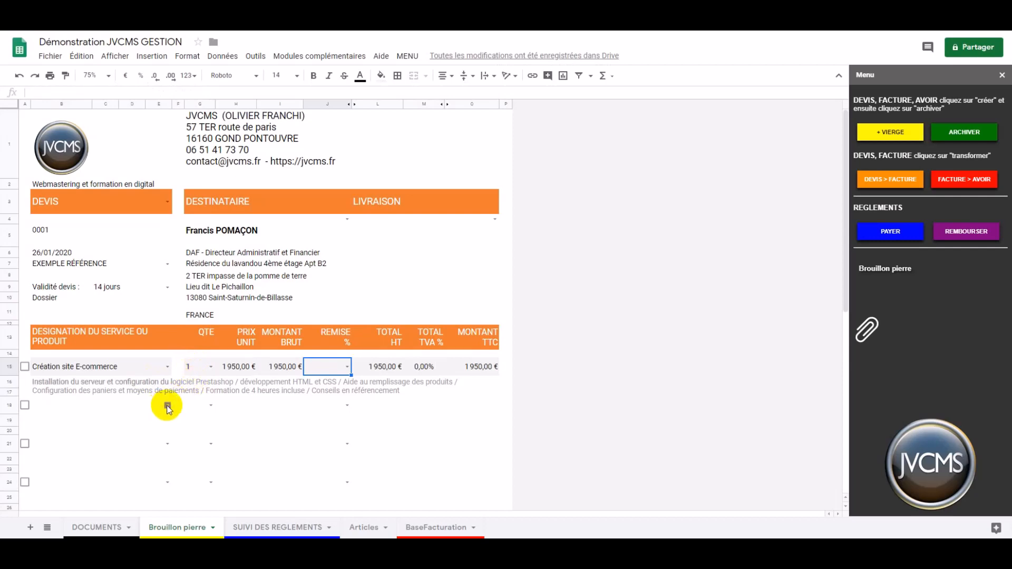
Step: Add the article Heure d'intervention on the second item line with a quantity of 10
left_click(138, 409)
type("heure")
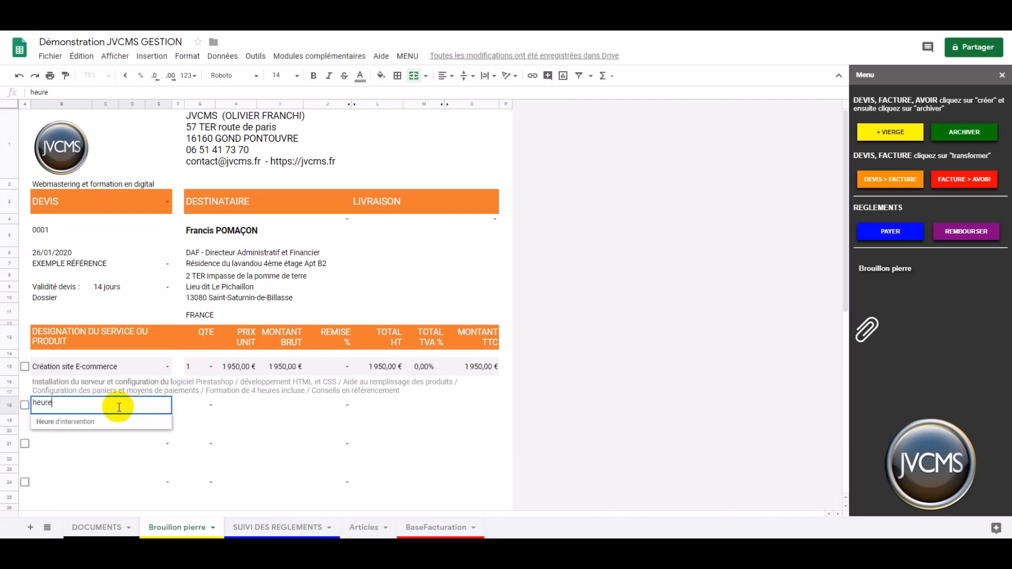
left_click(105, 422)
left_click(205, 411)
type("10")
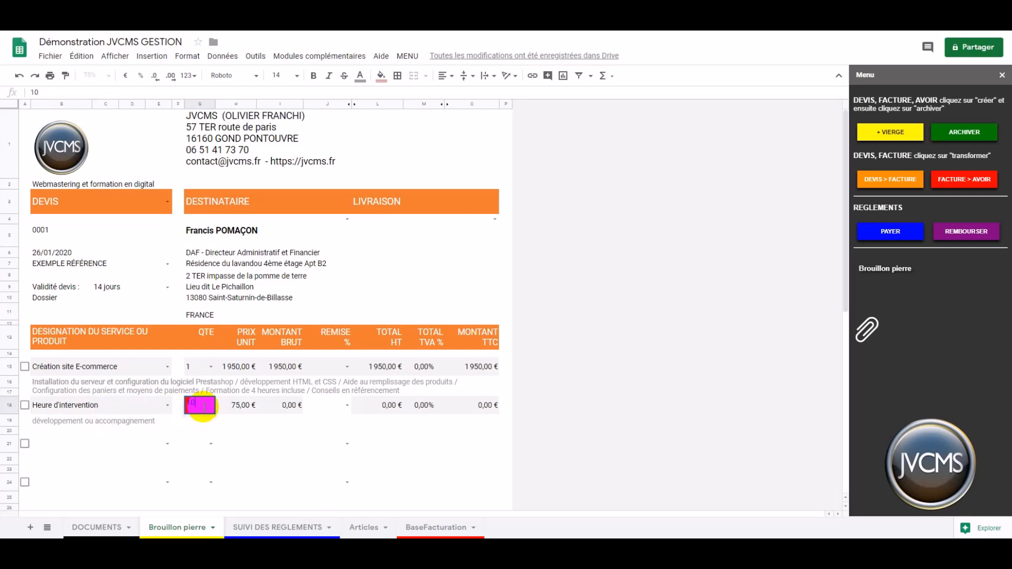
key("Return")
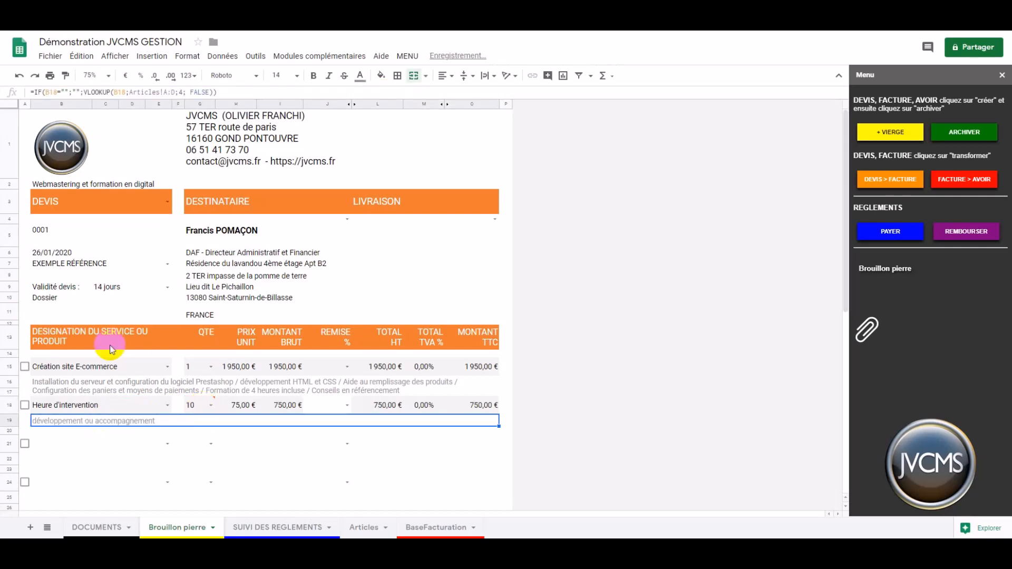
Step: Review the quantity choices offered for the Heure d'intervention line, leaving its quantity as it is
mouse_move(210, 409)
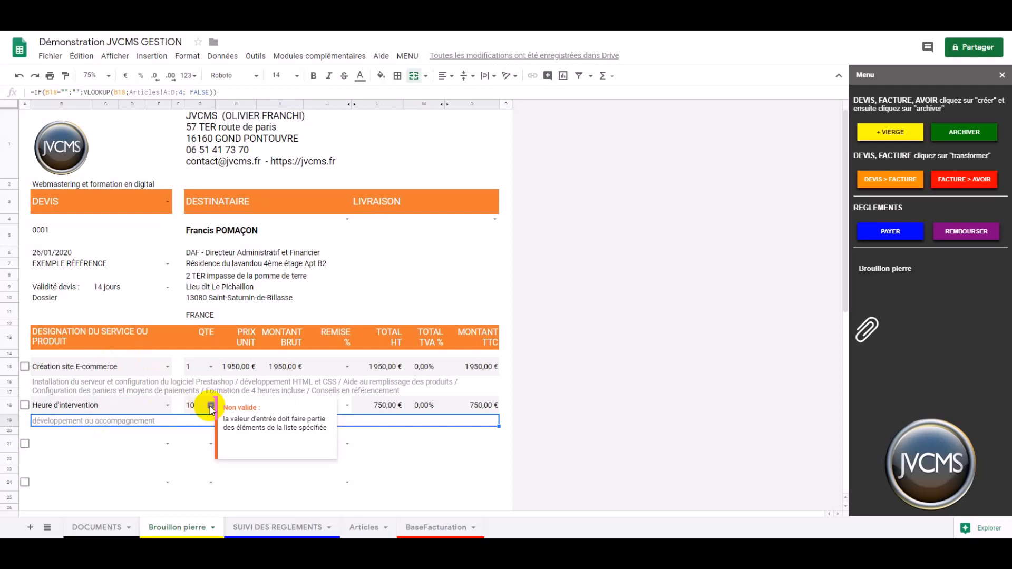
left_click(210, 406)
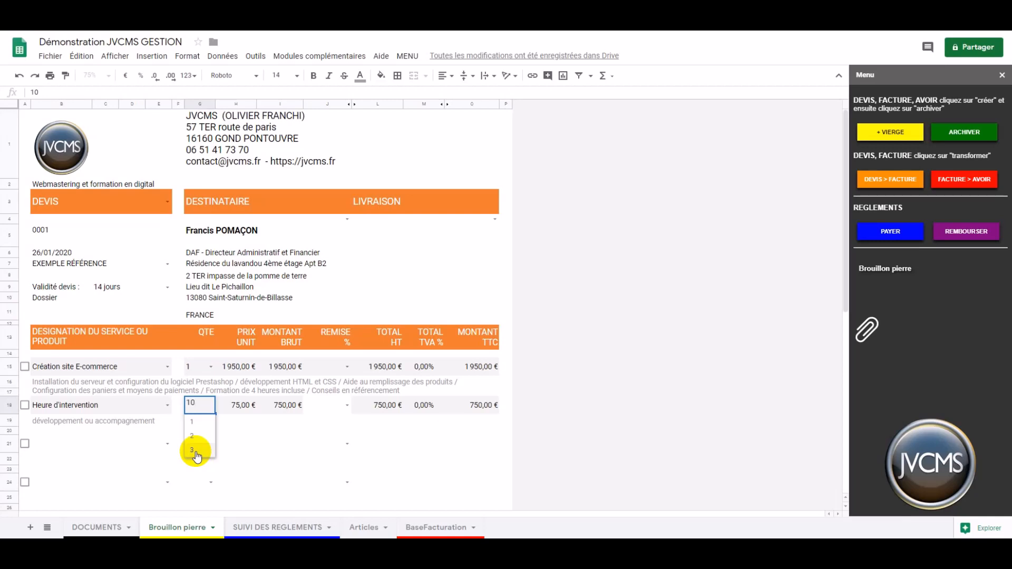
left_click(278, 432)
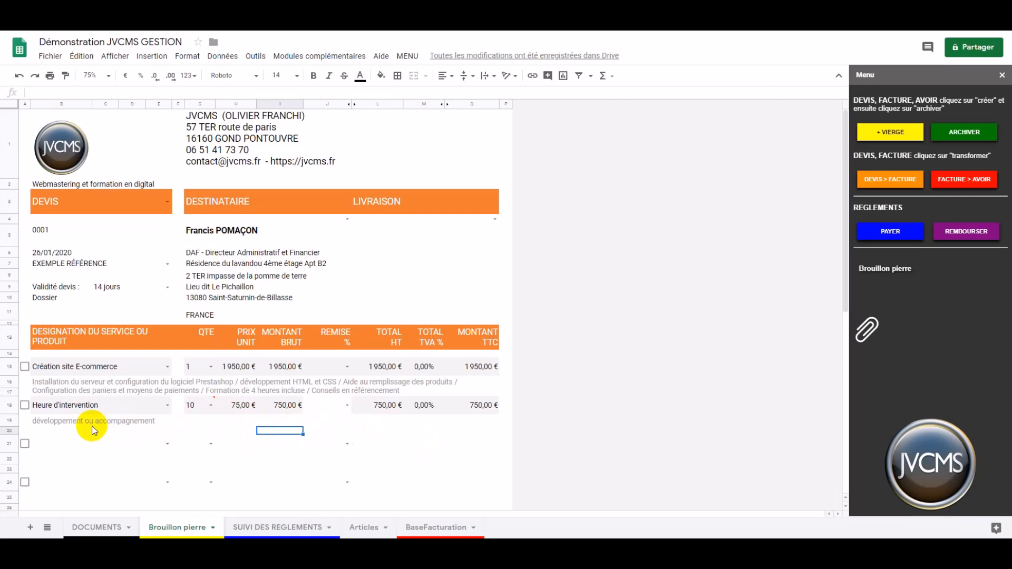
Step: Make the Heure d'intervention description editable with its line checkbox and append "- forfait de 10 heures de maintenance" to the text
left_click(25, 405)
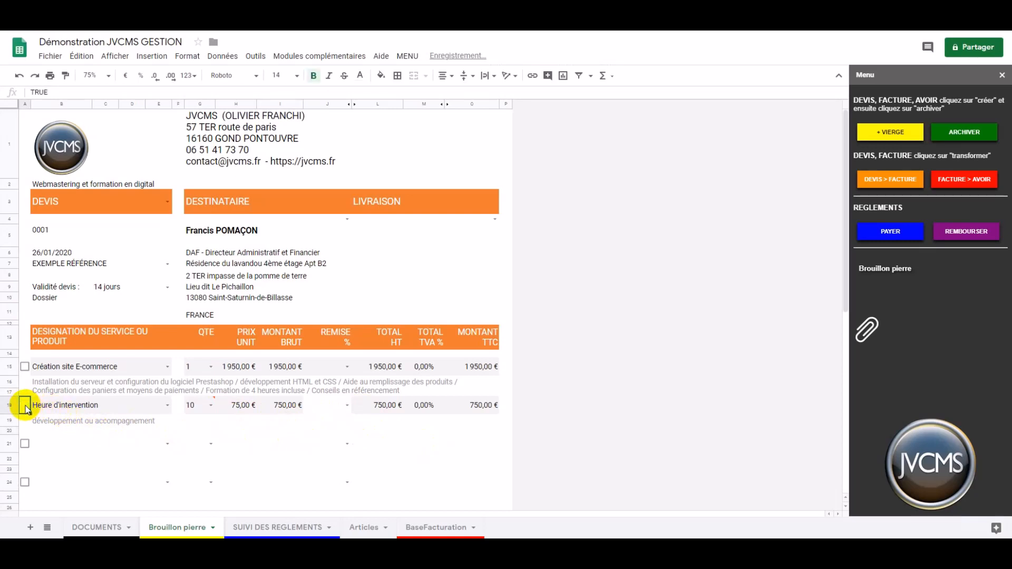
left_click(154, 421)
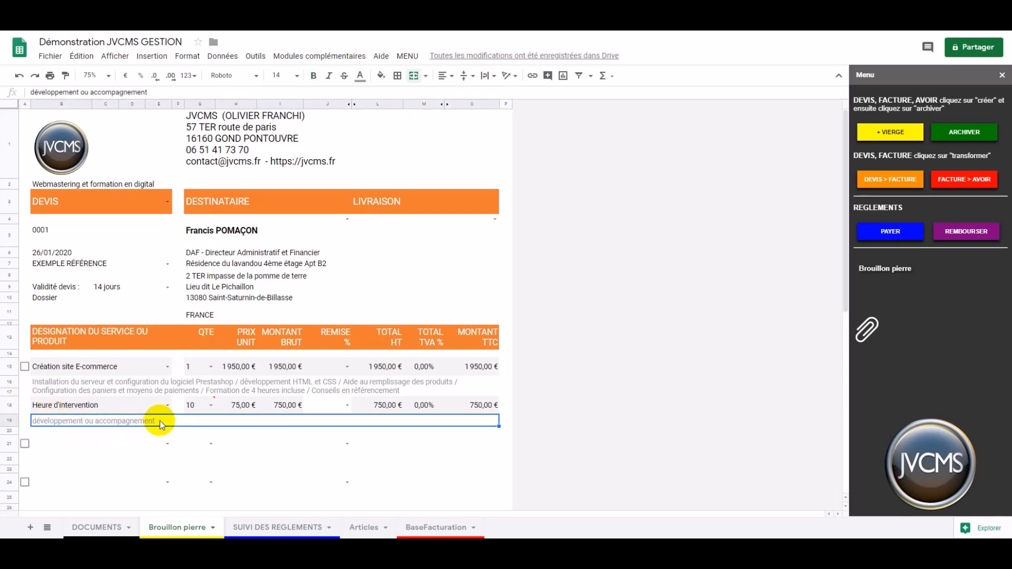
double_click(160, 421)
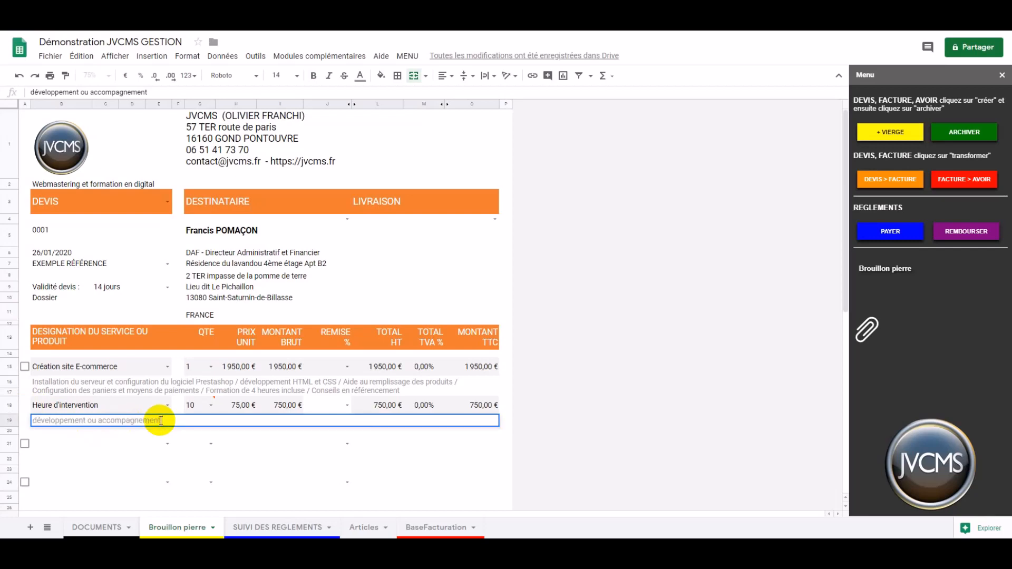
type("forfait de 10 heures de ")
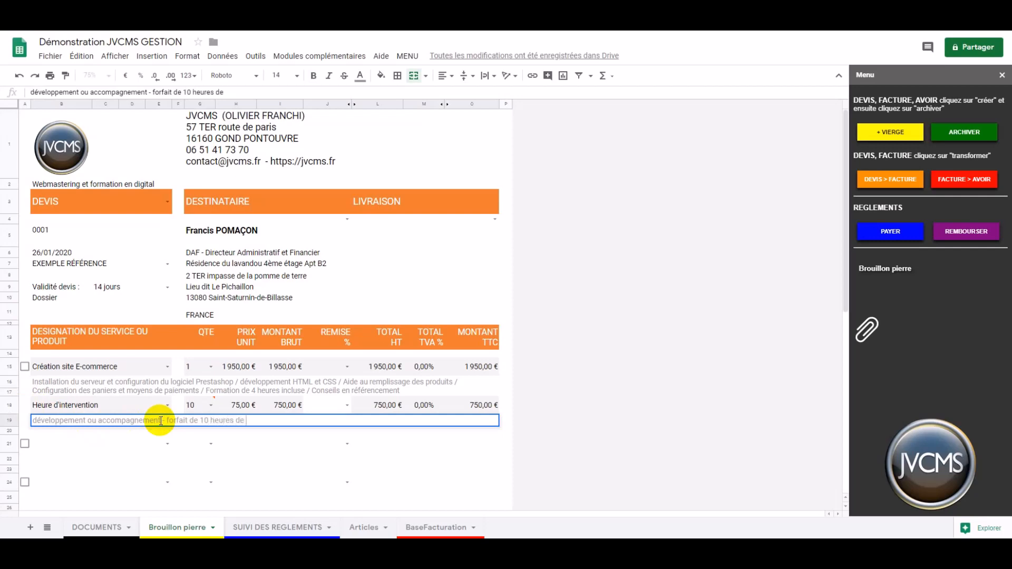
type("maintenance")
key("Return")
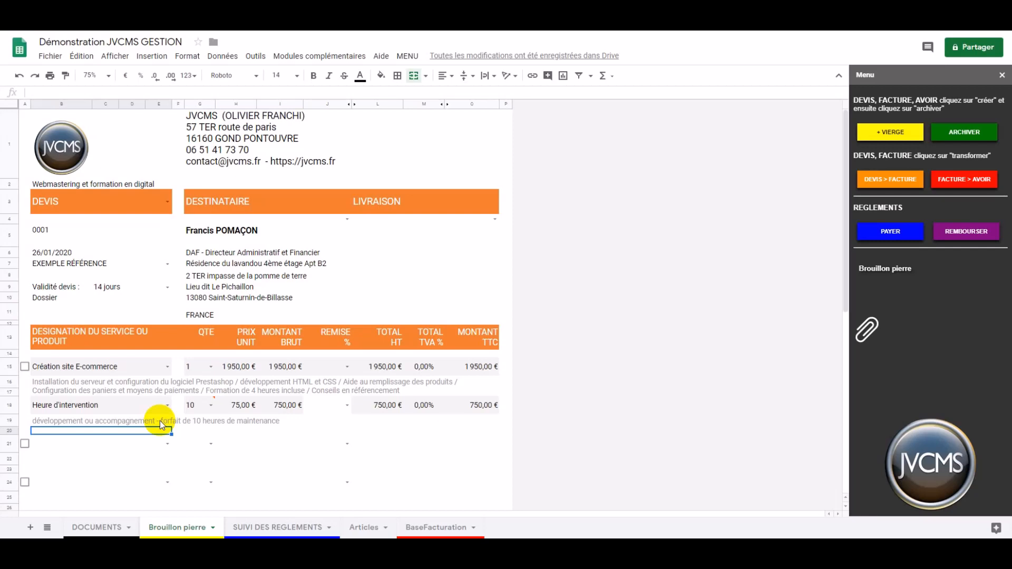
Step: Add the article Coaching on the third item line with a quantity of 1
left_click(156, 448)
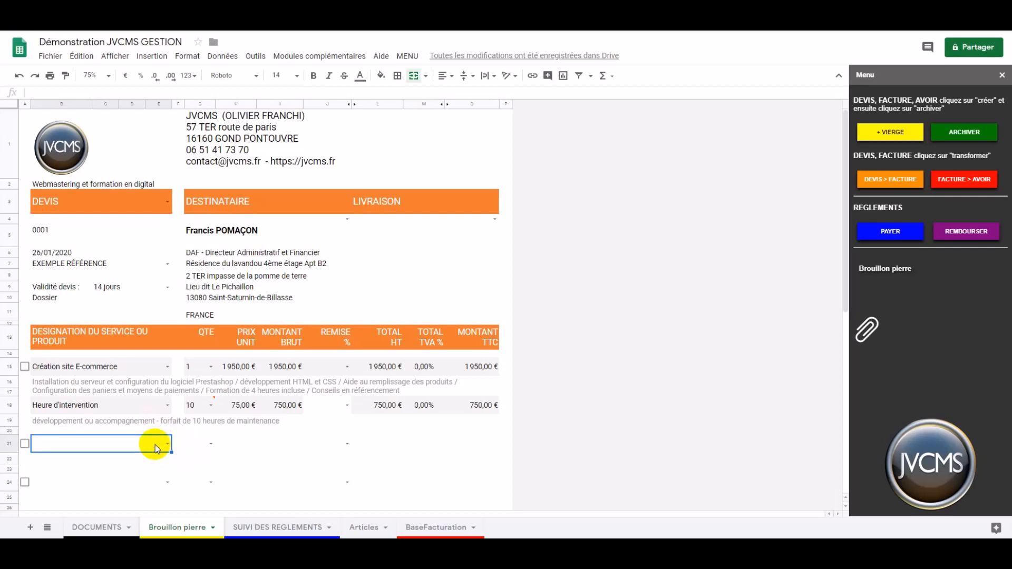
type("coach")
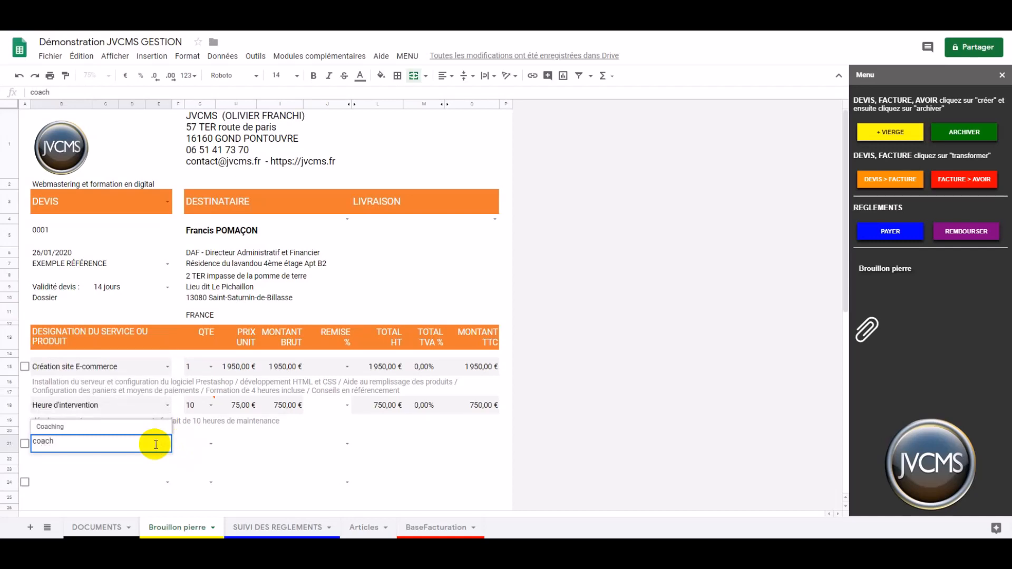
left_click(122, 425)
left_click(200, 444)
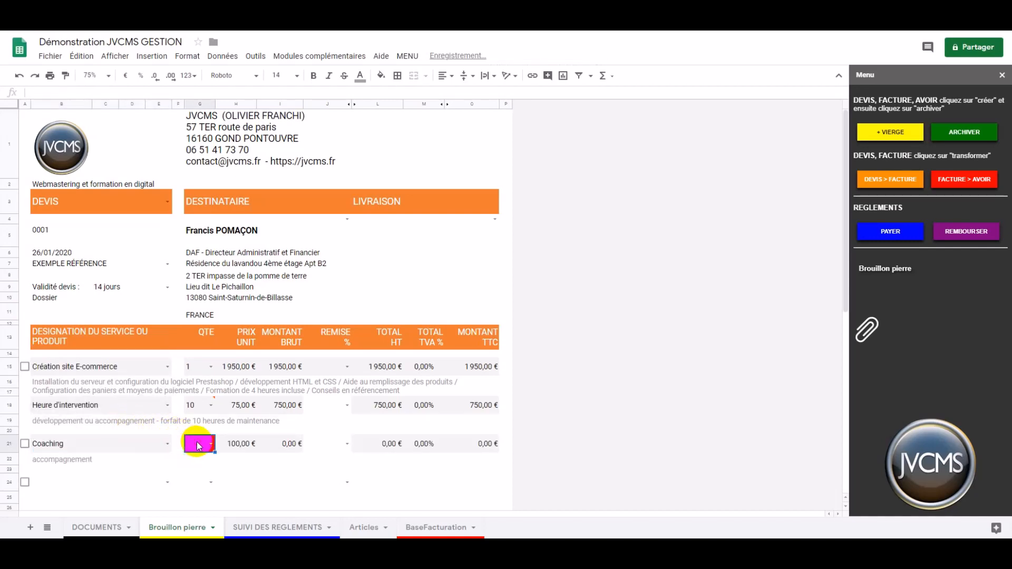
type("1")
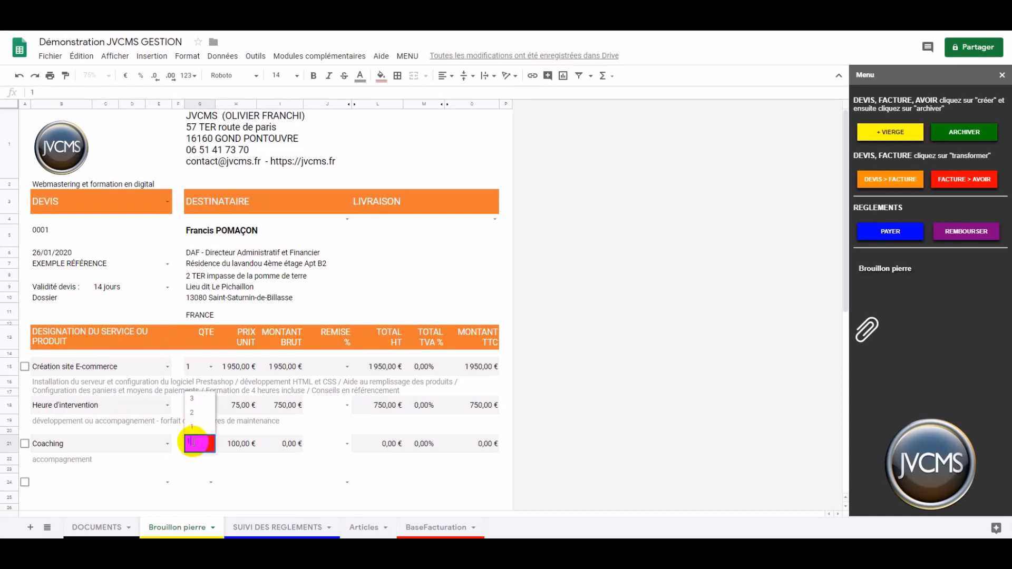
key("Return")
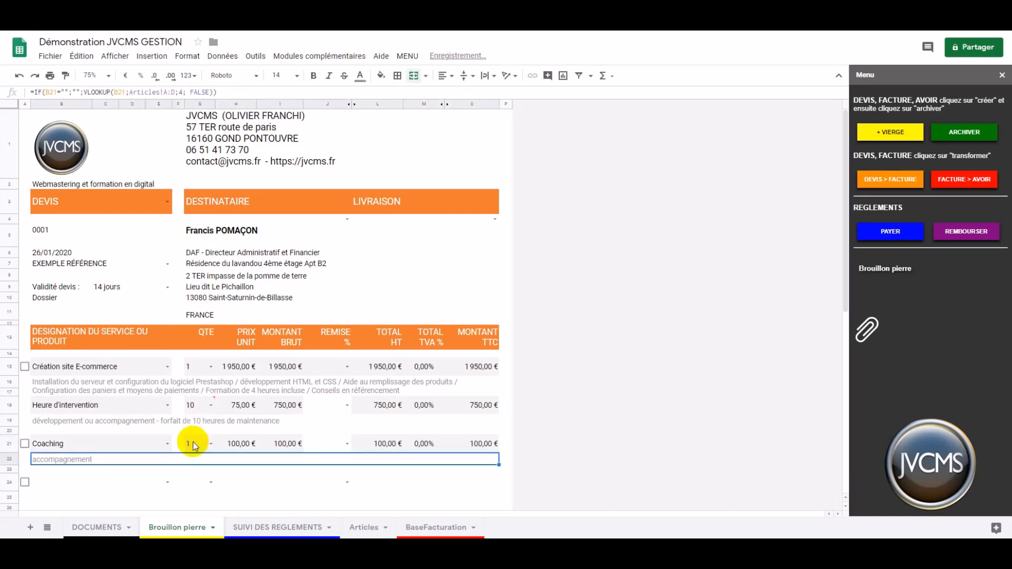
Step: Make the Coaching description editable with its line checkbox and append "sur mesure pour les réseaux sociaux" to the text
left_click(149, 470)
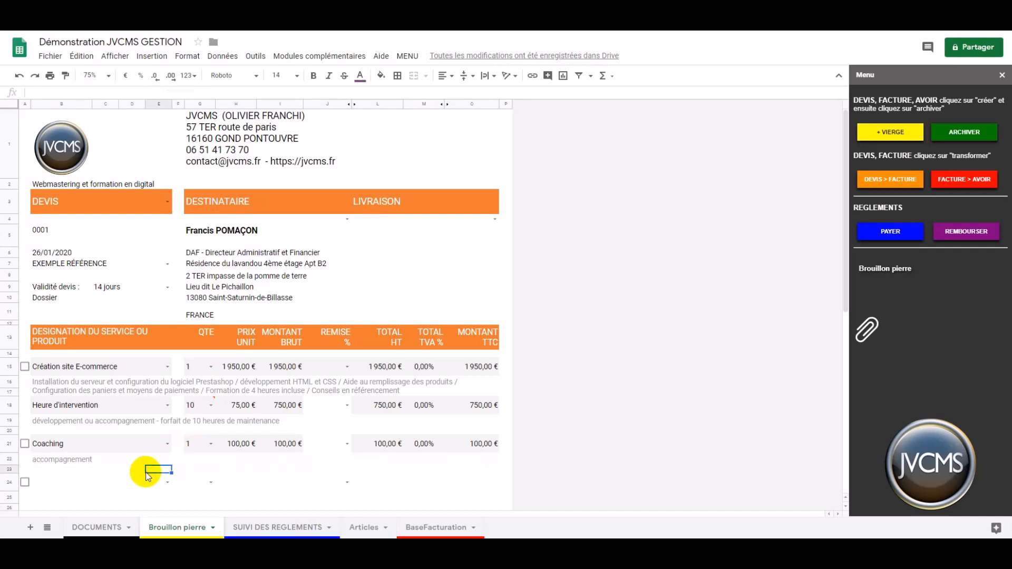
left_click(25, 443)
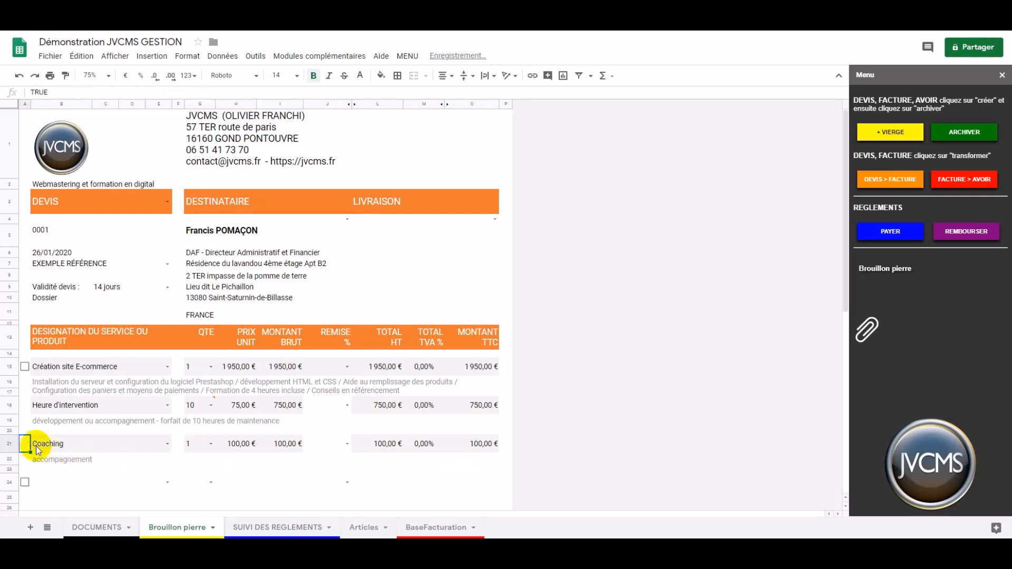
left_click(110, 462)
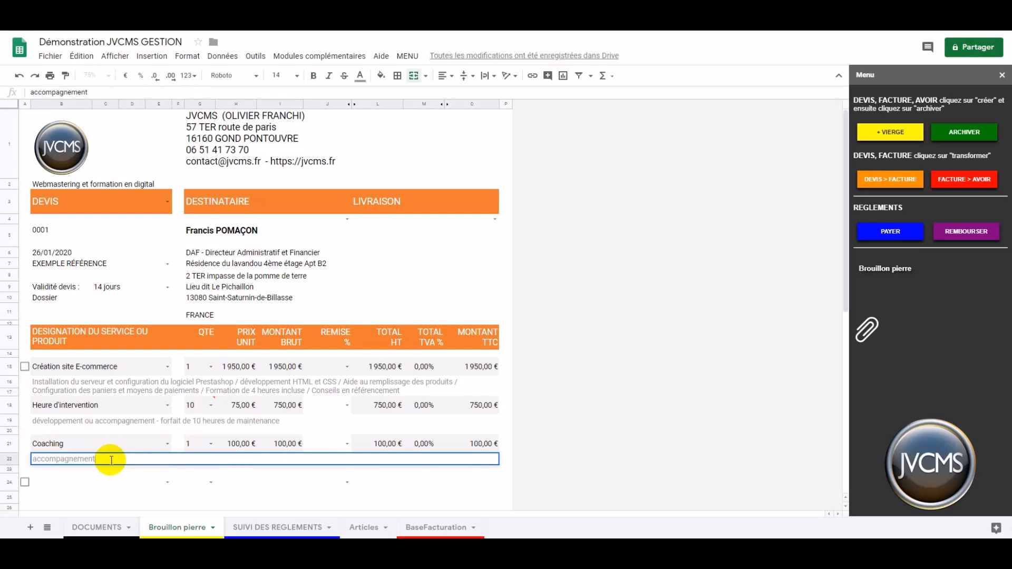
type("sur mesure pour les rés")
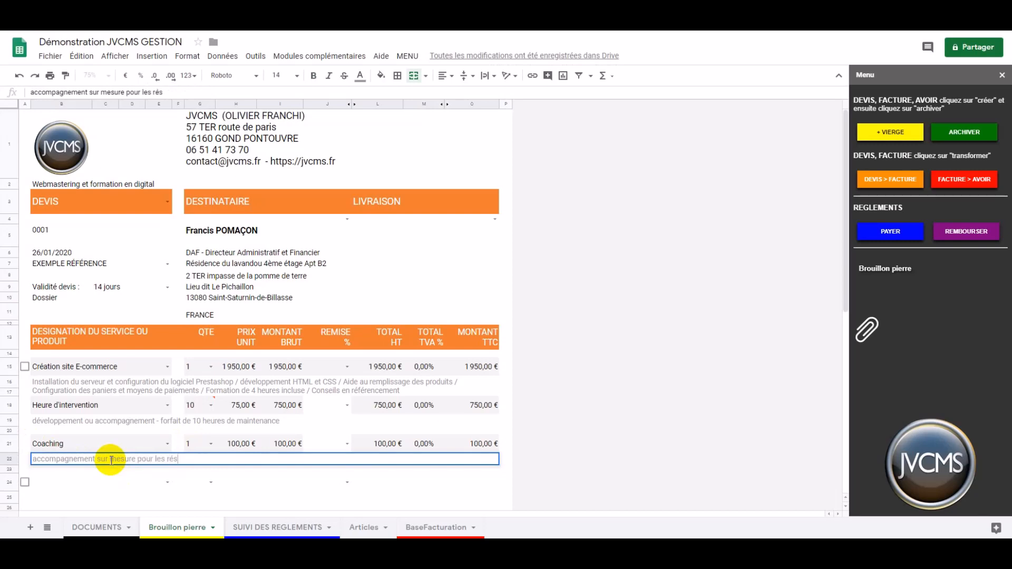
type("eaux sociaux")
key("Return")
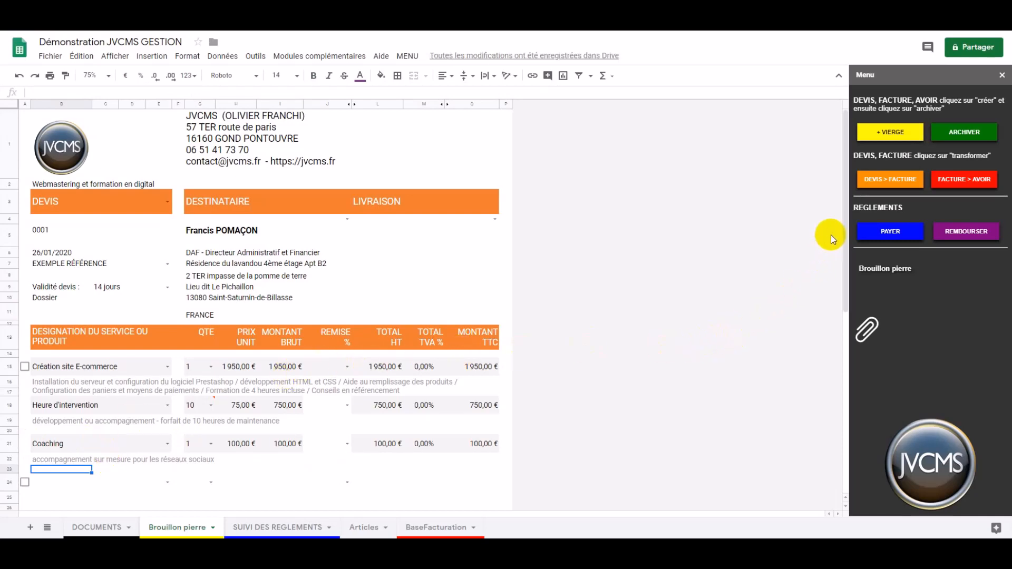
Step: Check the quote's totals and archive the draft, accepting the archiving confirmation
left_click_drag(843, 226, 842, 411)
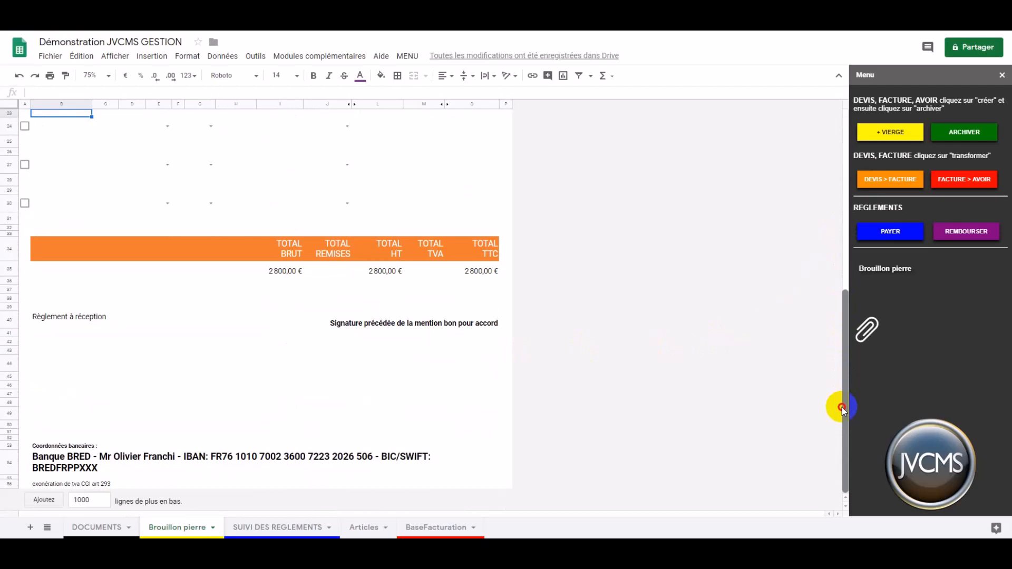
left_click_drag(842, 407, 842, 407)
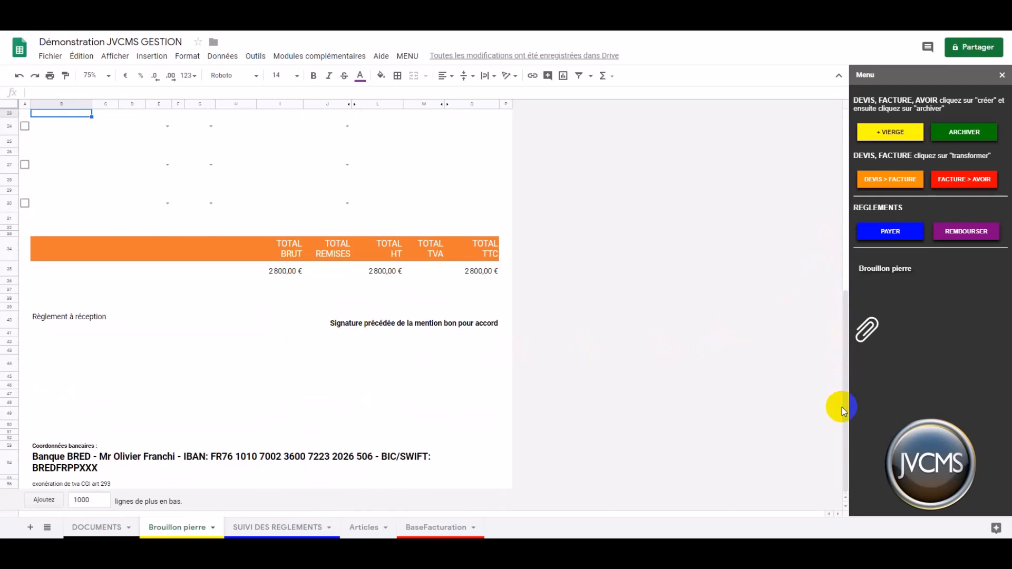
scroll(779, 358, "up", 5)
scroll(780, 359, "up", 3)
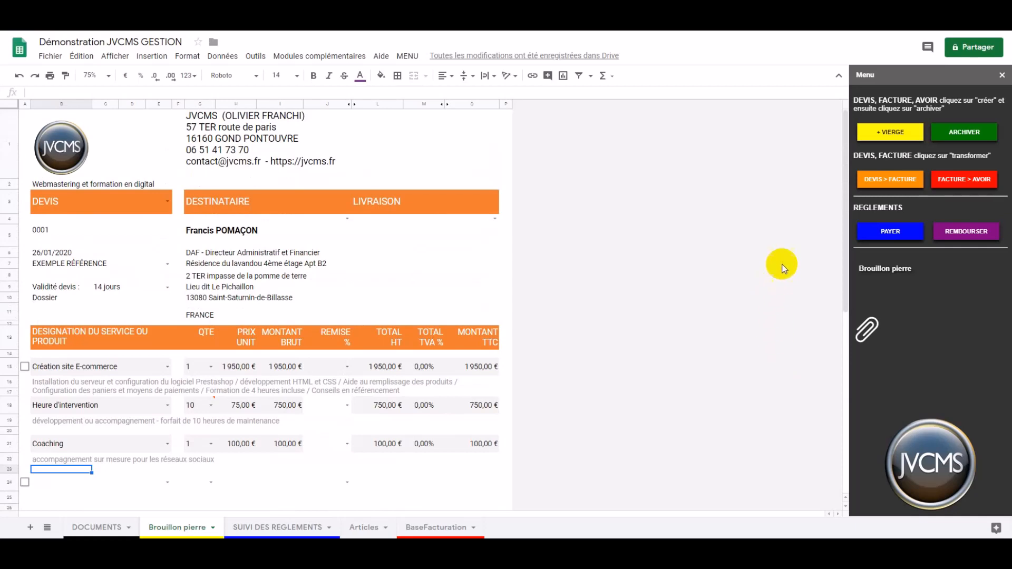
left_click(954, 139)
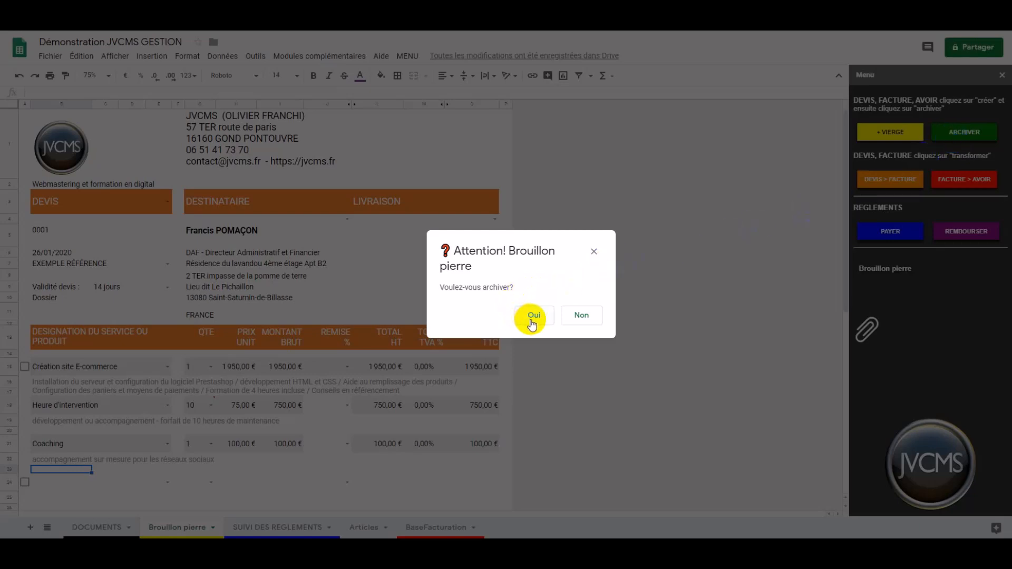
left_click(532, 318)
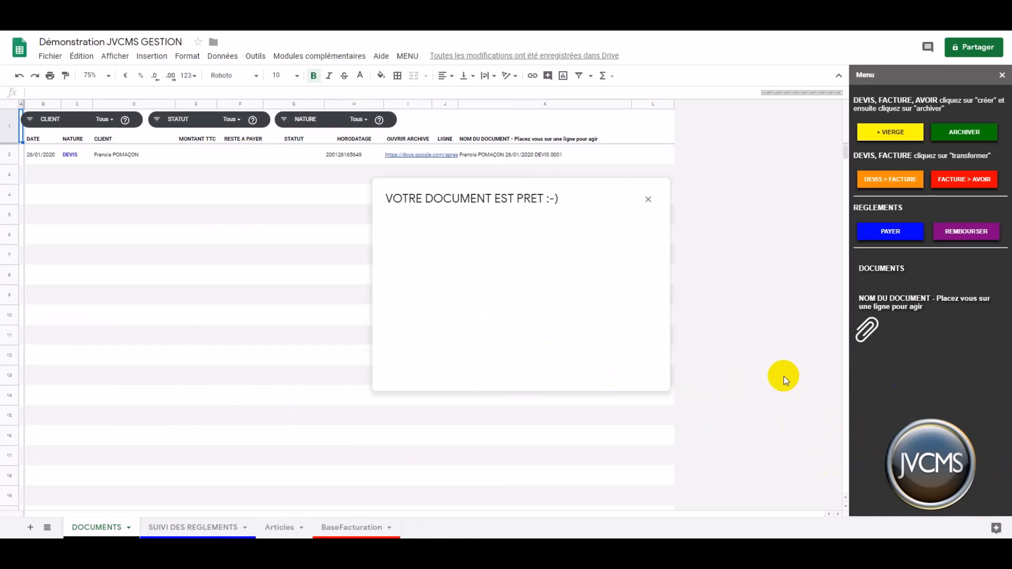
Step: Set the DOCUMENTS sheet's zoom to 100%, download the archived quote as a PDF and close the download dialog
left_click(110, 78)
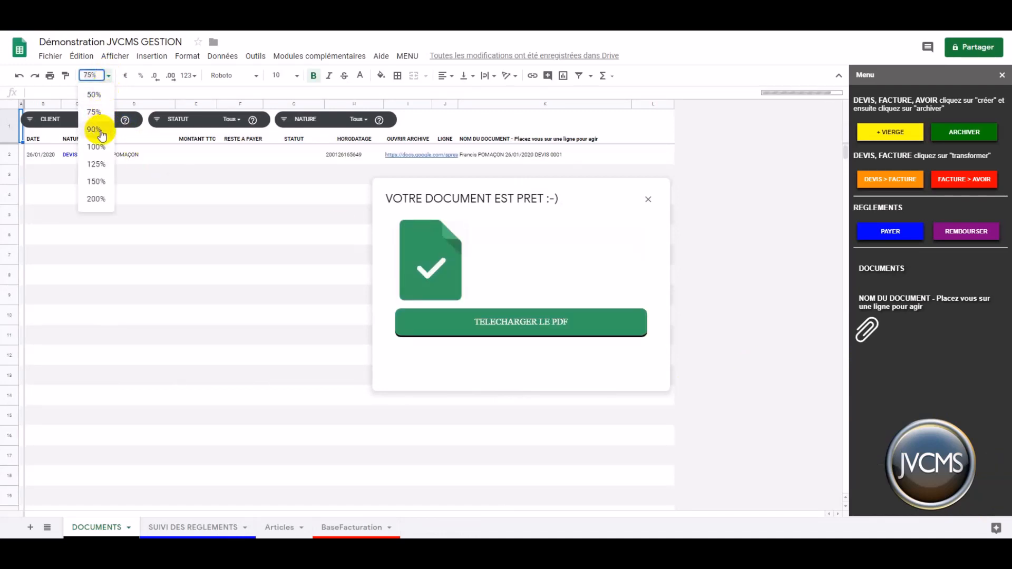
left_click(100, 153)
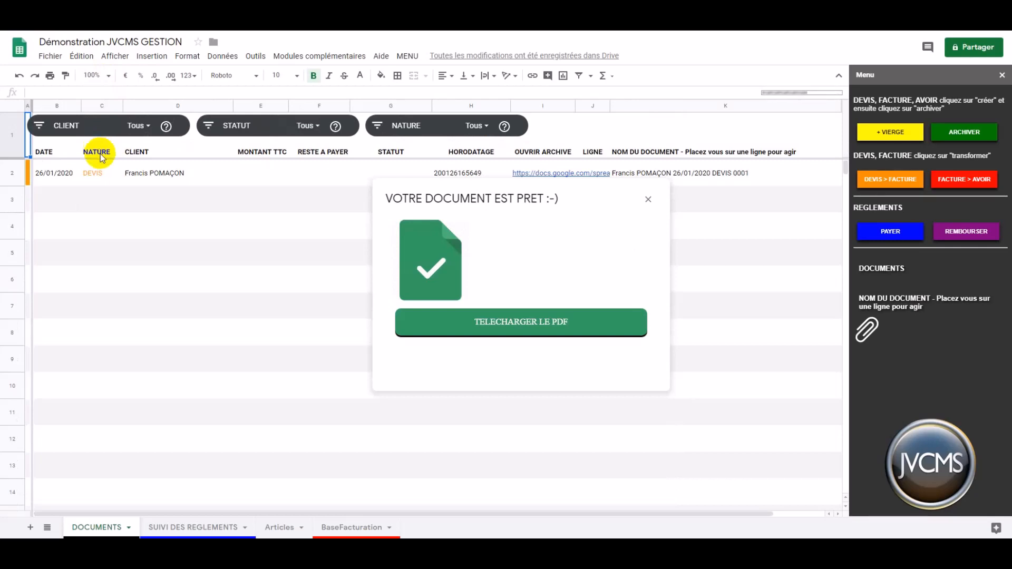
left_click(549, 327)
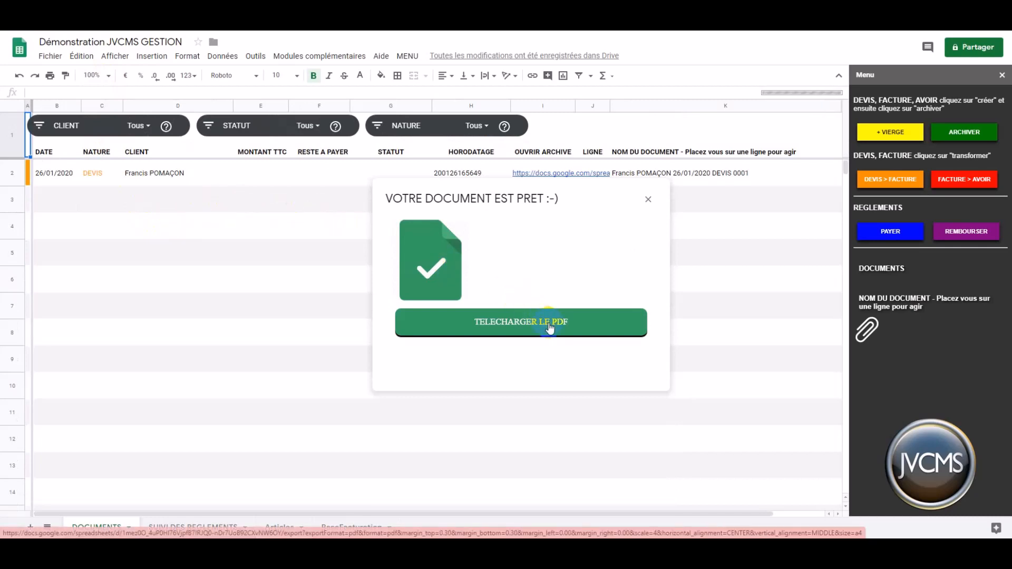
left_click(648, 201)
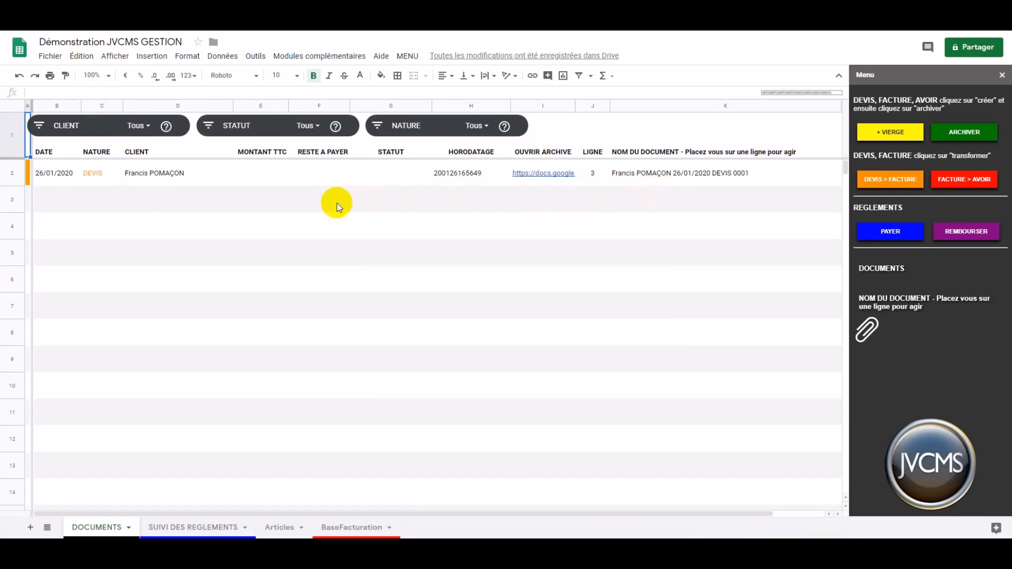
Step: Select the archived quote's row in the DOCUMENTS sheet and open its archive spreadsheet from the OUVRIR ARCHIVE link
left_click(13, 175)
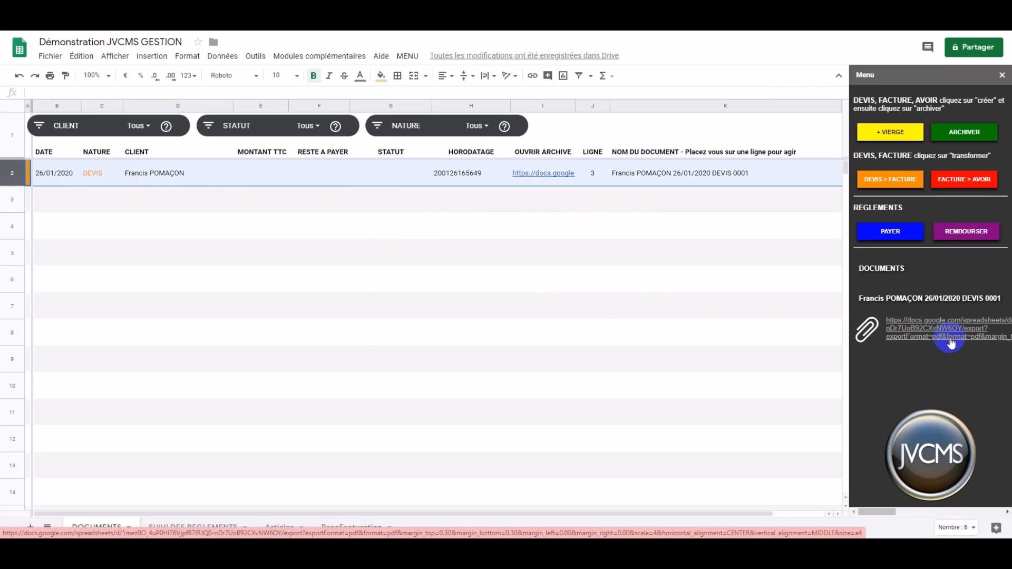
mouse_move(566, 186)
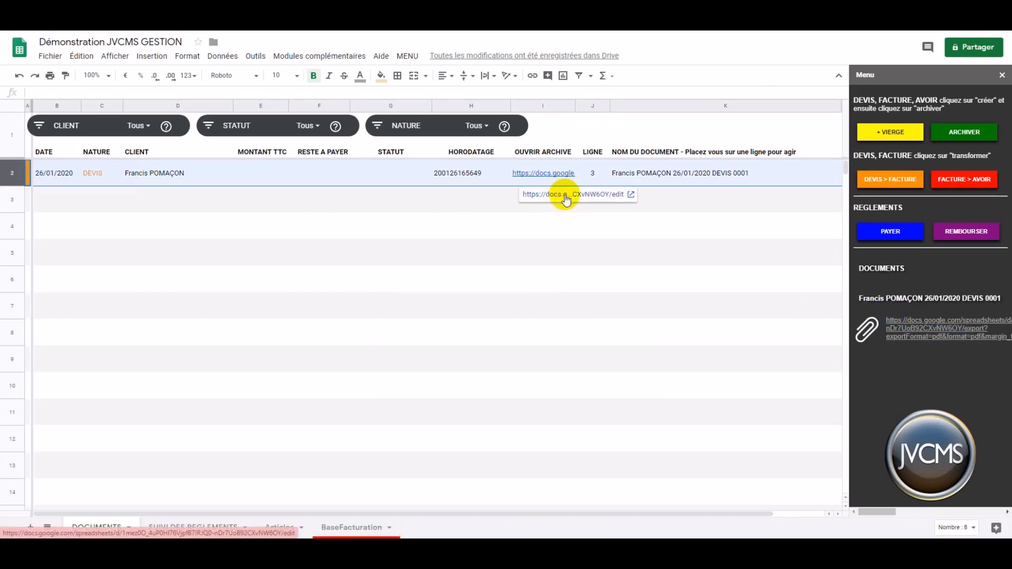
left_click(566, 196)
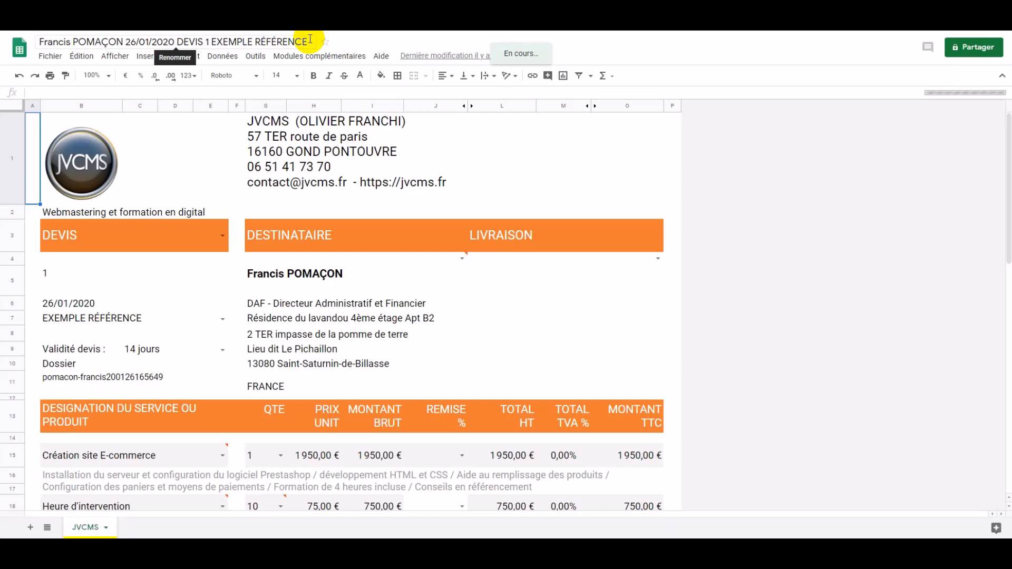
Step: Try custom margins (Nombres personnalisés) in the archived quote's print settings and leave without printing
left_click(55, 78)
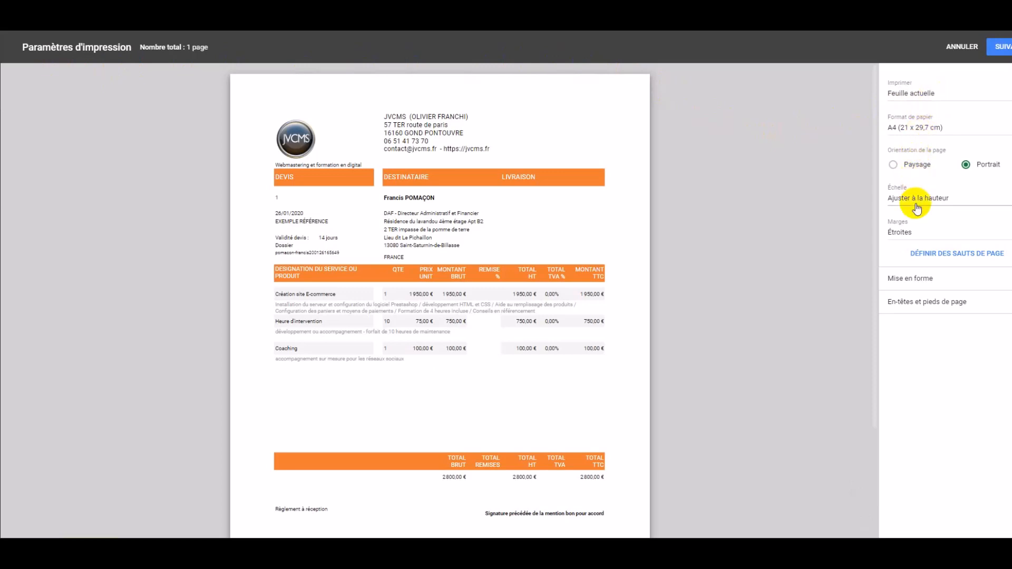
left_click(914, 234)
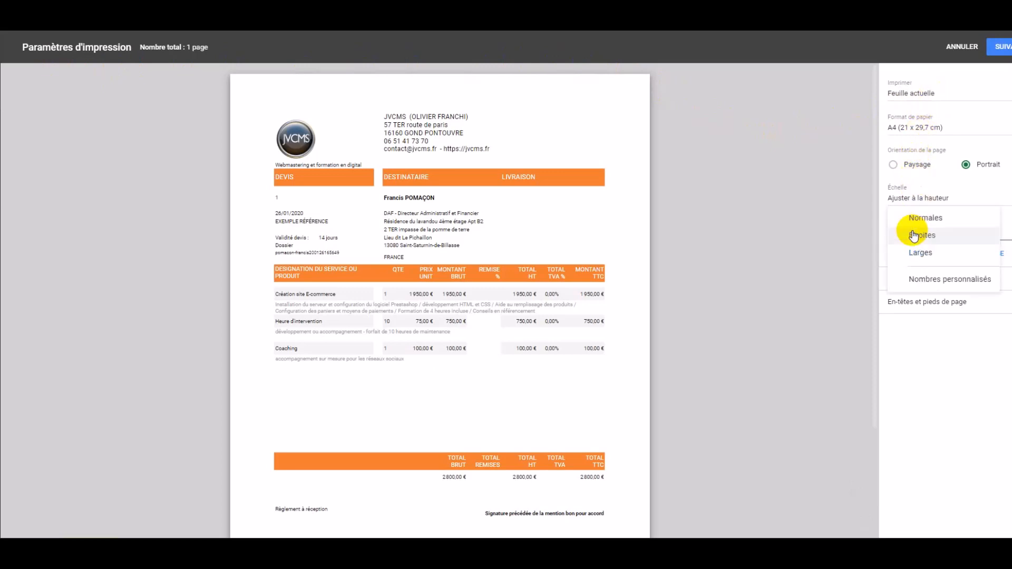
left_click(929, 280)
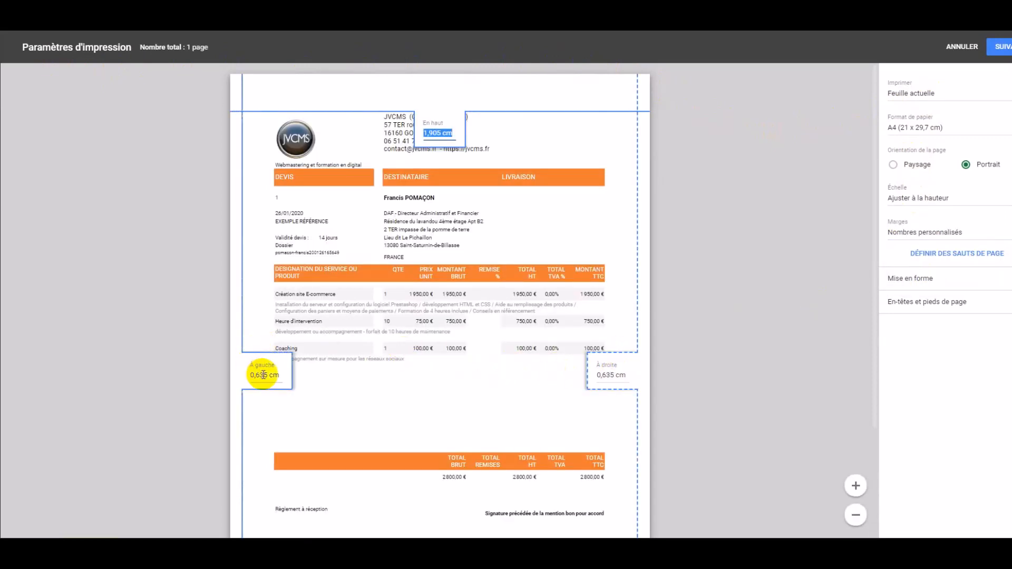
left_click(962, 58)
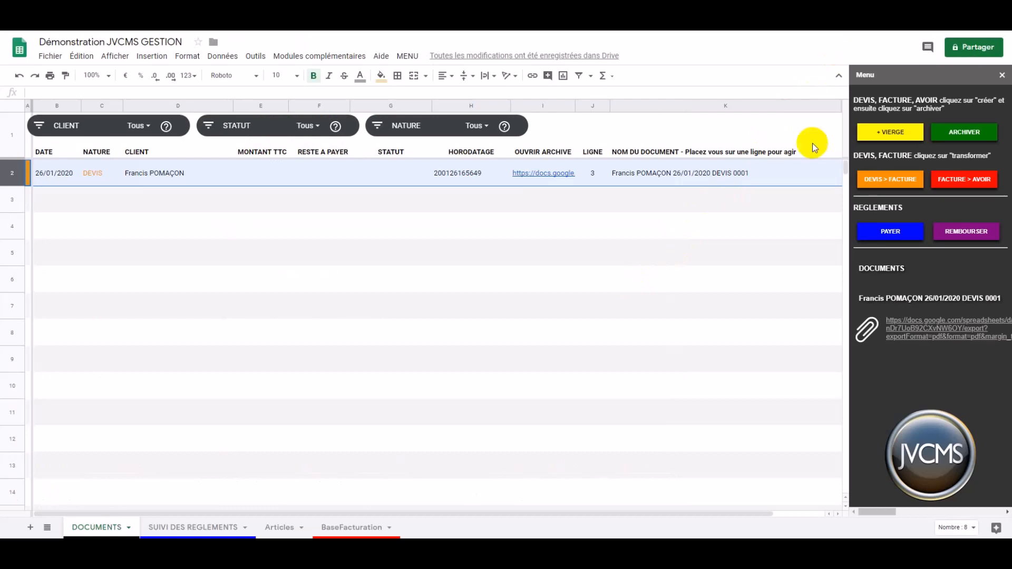
left_click(886, 139)
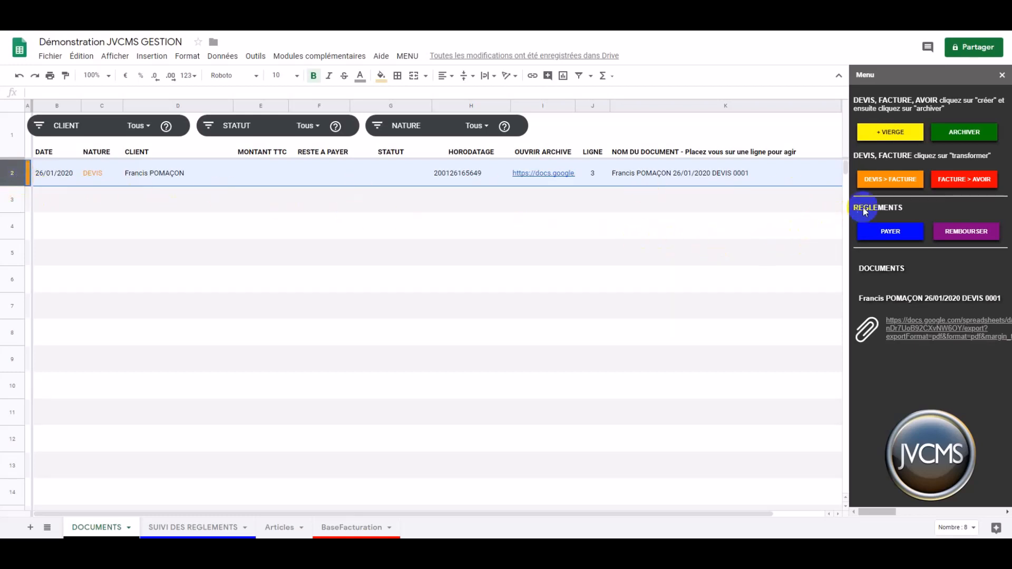
Step: Transform the selected archived quote into an invoice, accepting the confirmation and dismissing the due-date reminder
left_click(905, 186)
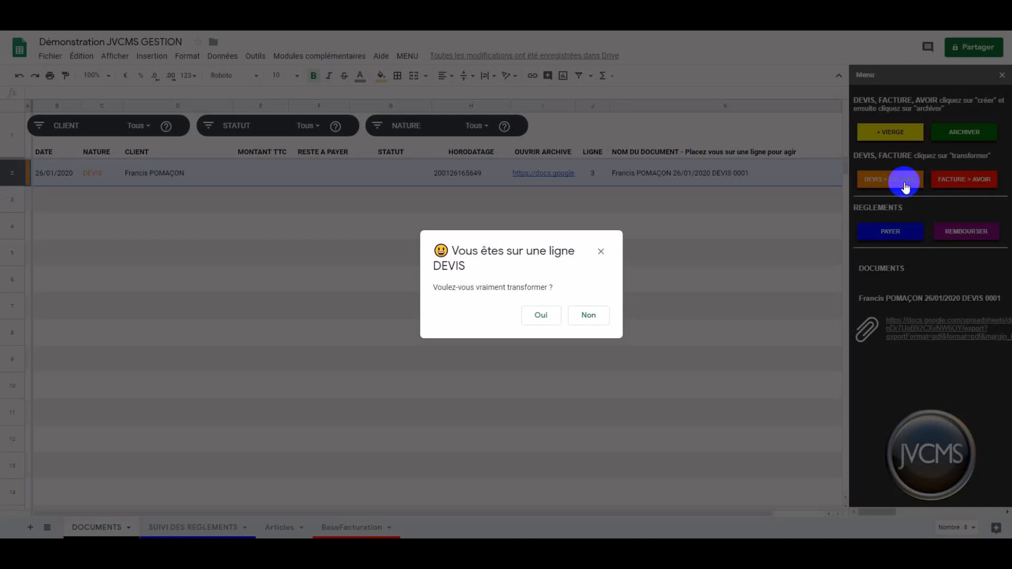
left_click(536, 317)
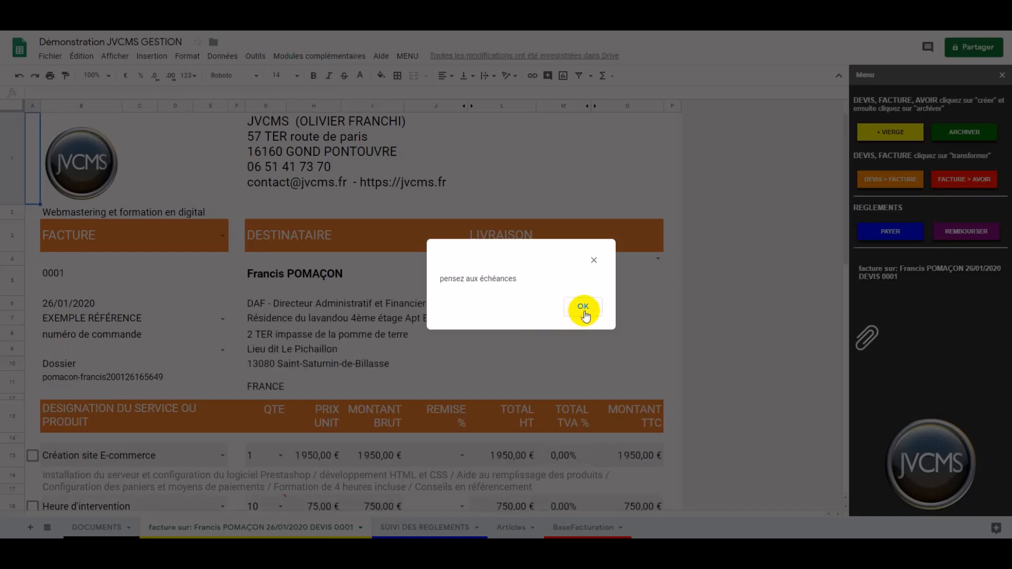
left_click(583, 308)
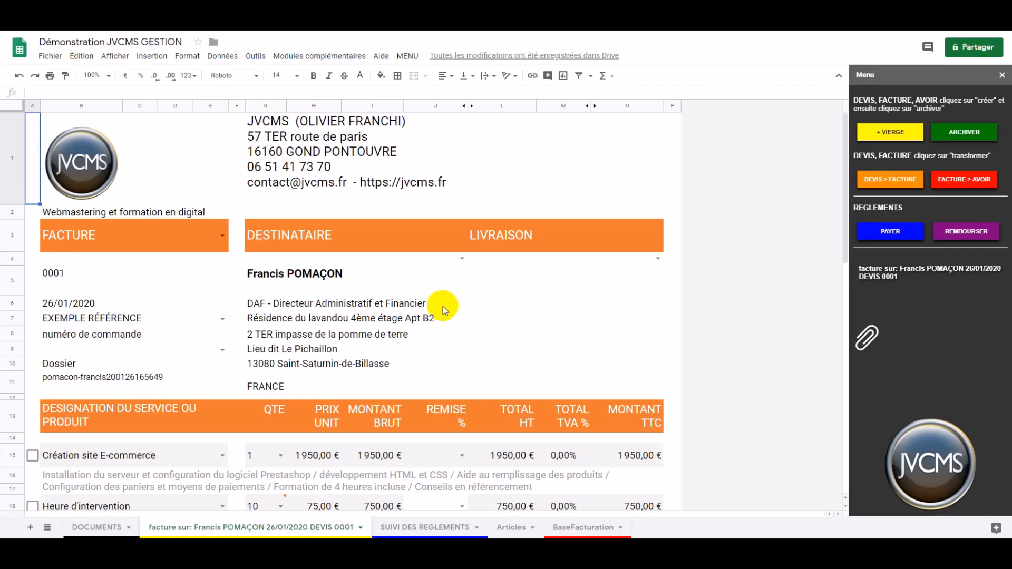
Step: Review the new invoice from its FACTURE heading through the item lines to the ECHEANCIER date and amount cells
left_click(166, 246)
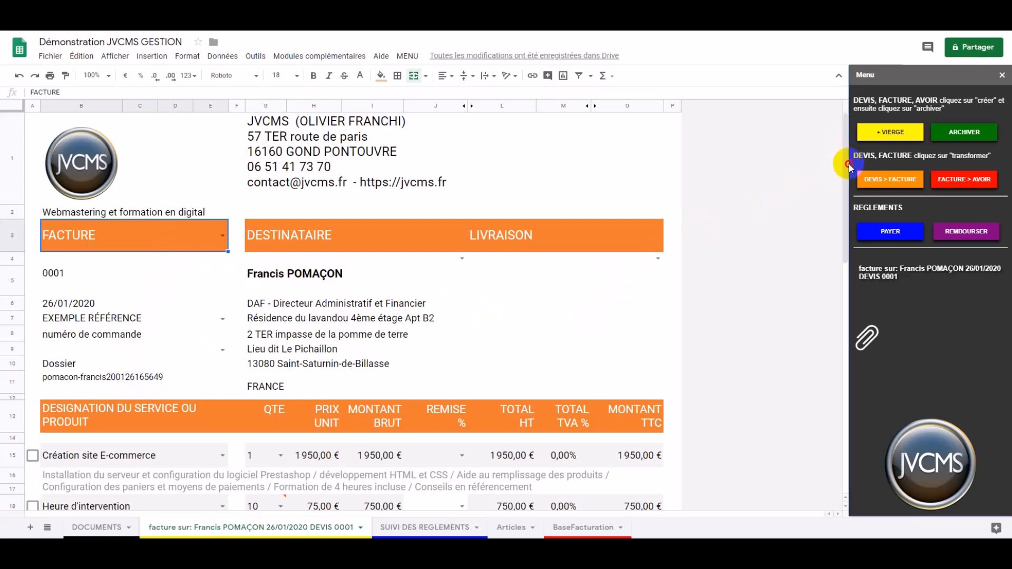
left_click_drag(846, 192, 840, 274)
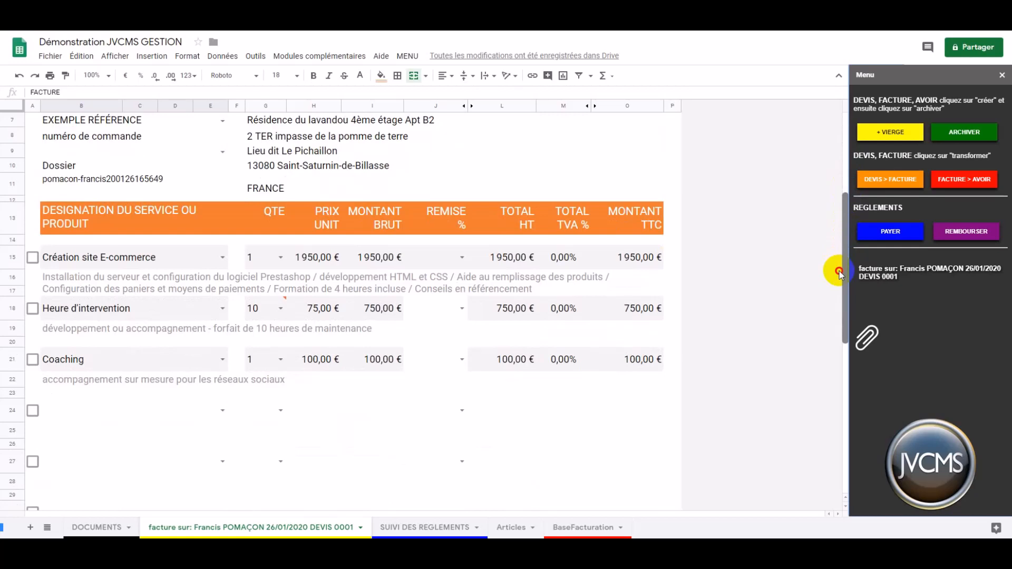
left_click_drag(840, 274, 836, 419)
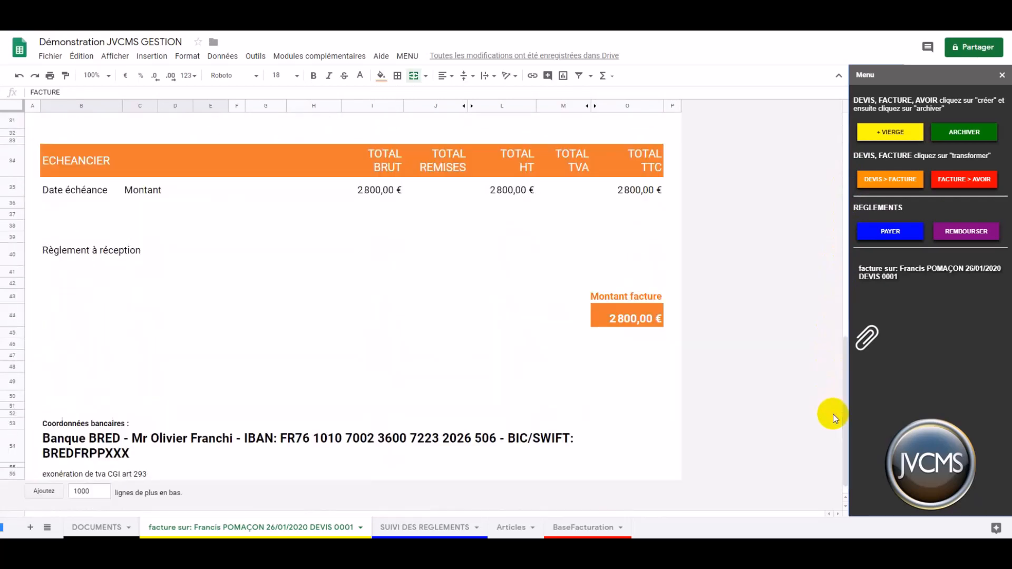
left_click(77, 204)
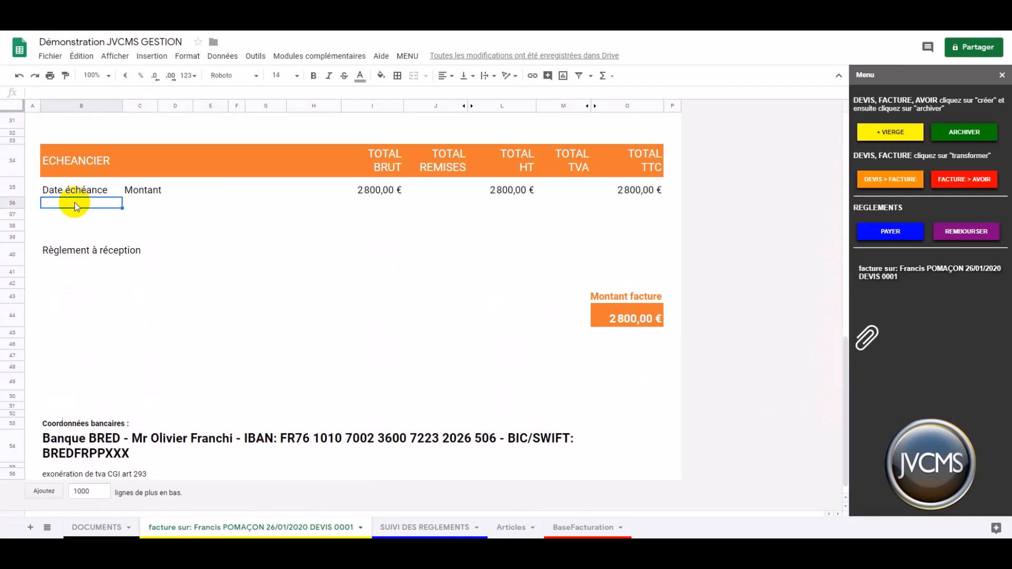
key("Down")
key("Down")
key("Up")
key("Up")
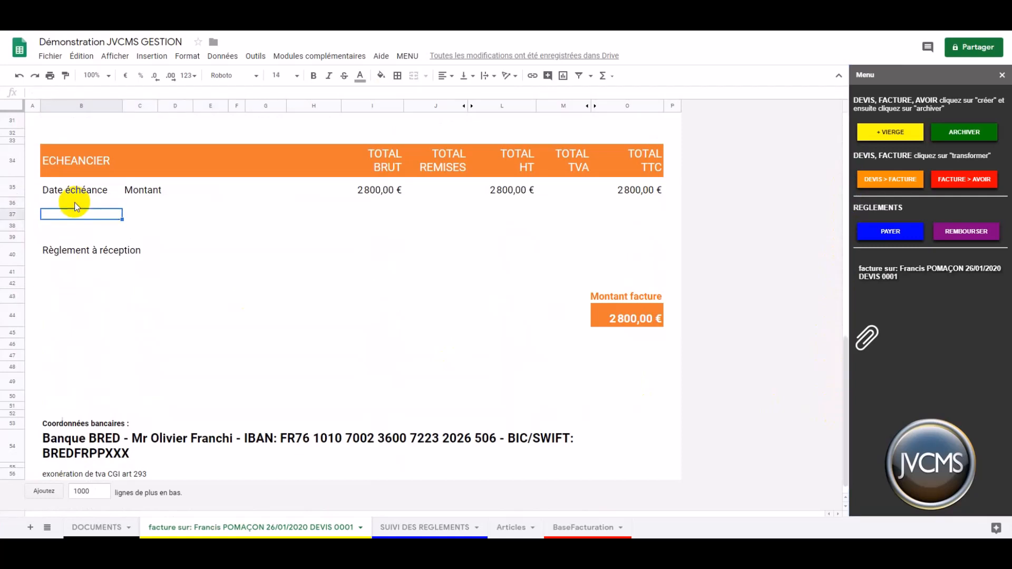
key("Right")
key("Down")
key("Down")
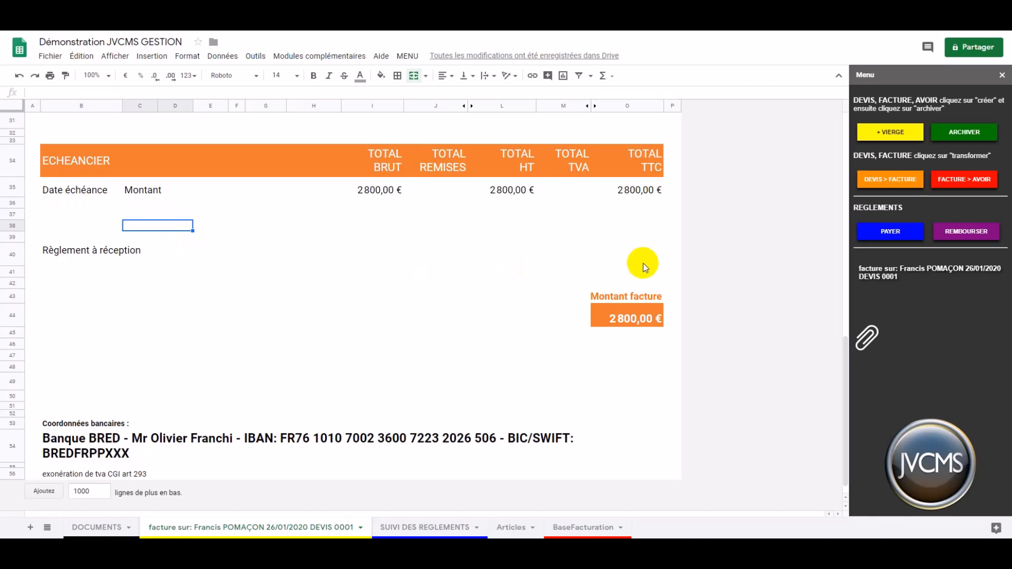
scroll(643, 265, "up", 3)
scroll(644, 266, "up", 6)
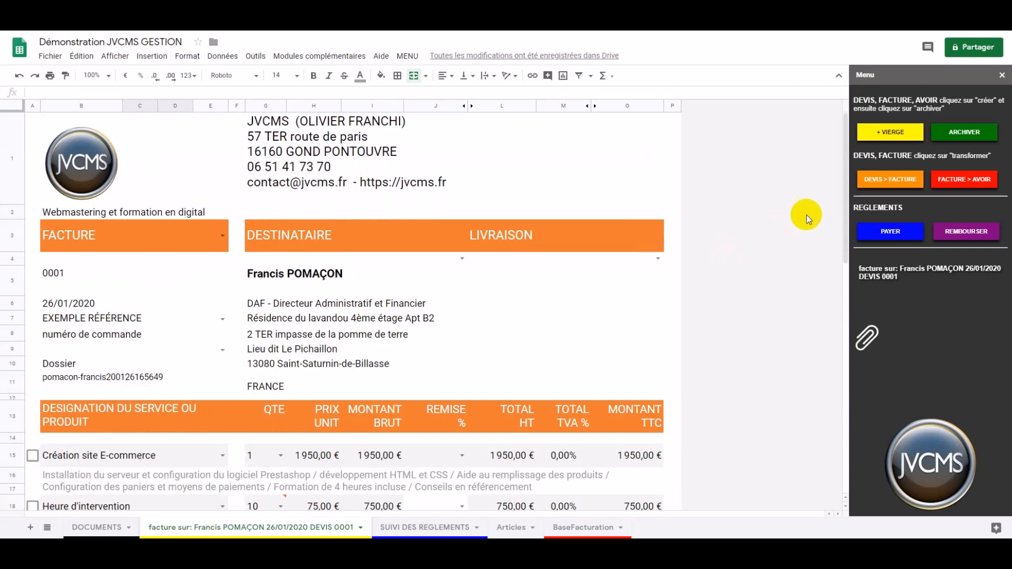
Step: Archive the invoice, accepting the confirmation, and close the document-ready dialog without downloading the PDF
left_click(963, 141)
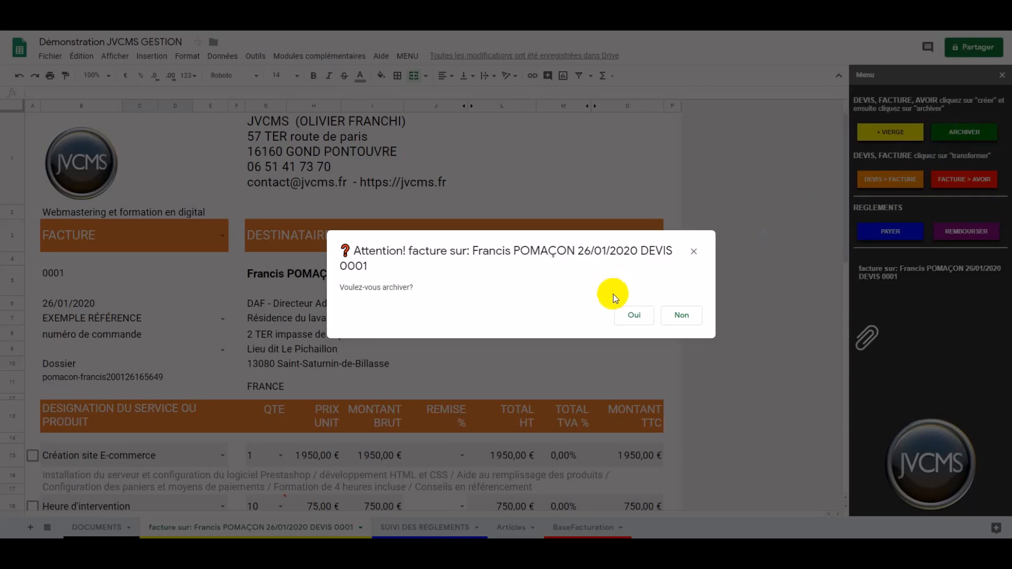
left_click(628, 313)
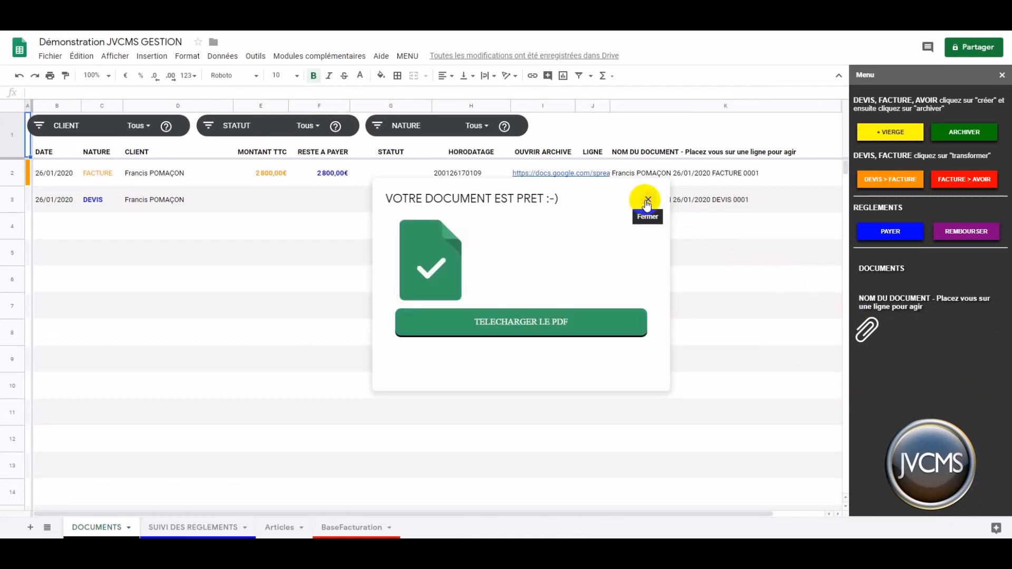
left_click(648, 200)
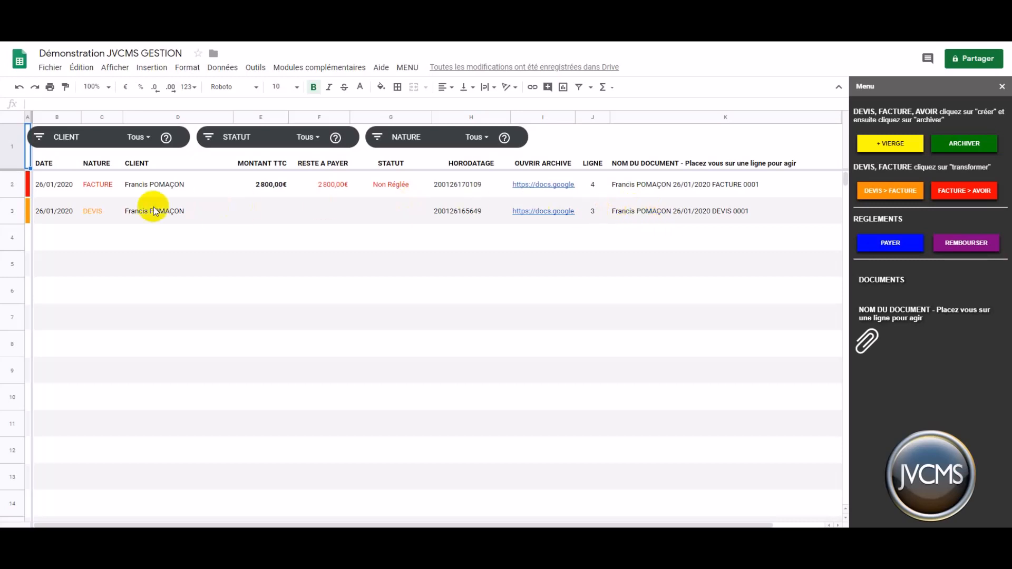
Step: Select the invoice's row in the DOCUMENTS sheet and start a payment on it, accepting the confirmation
left_click(11, 186)
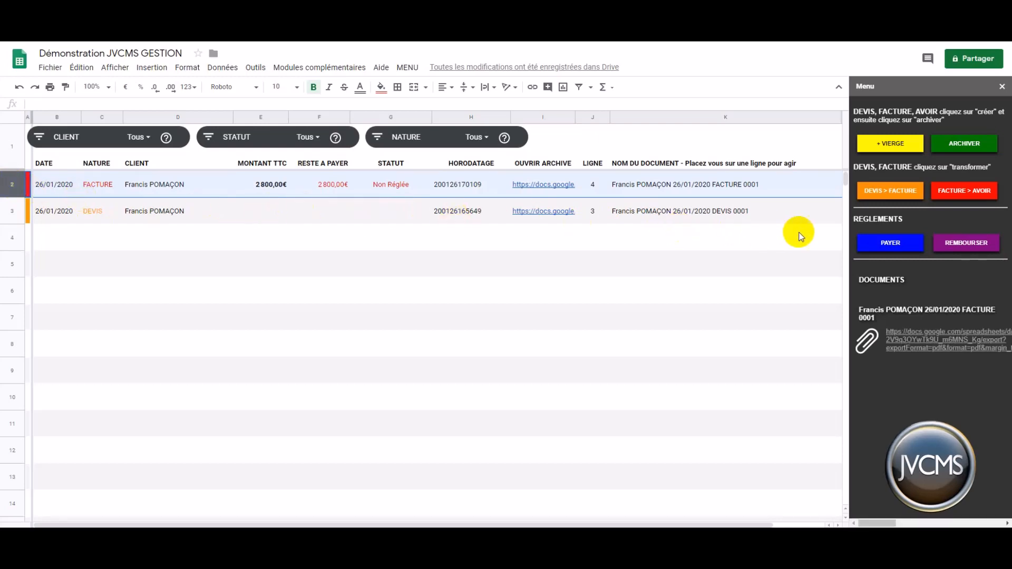
left_click(911, 246)
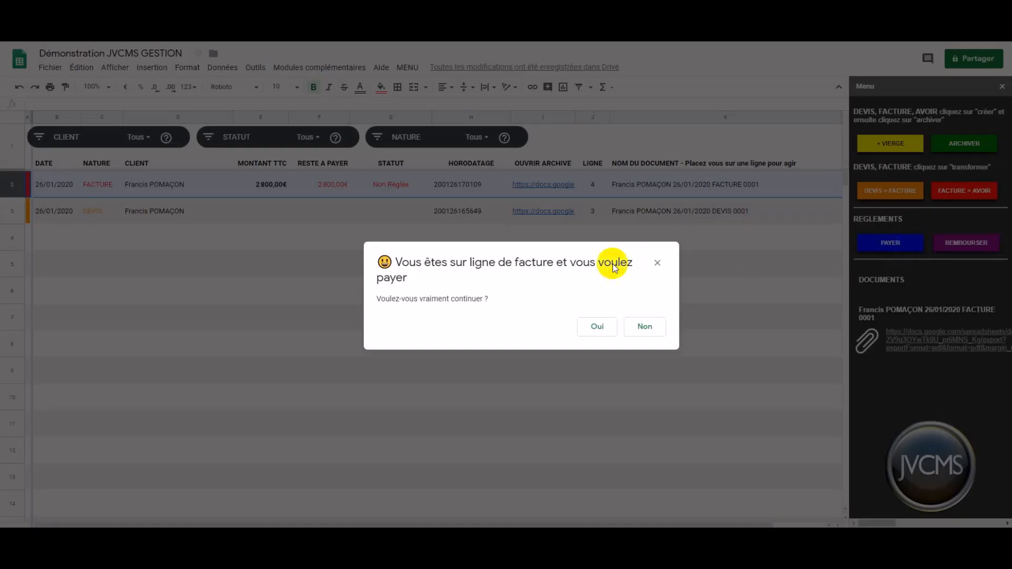
left_click(584, 329)
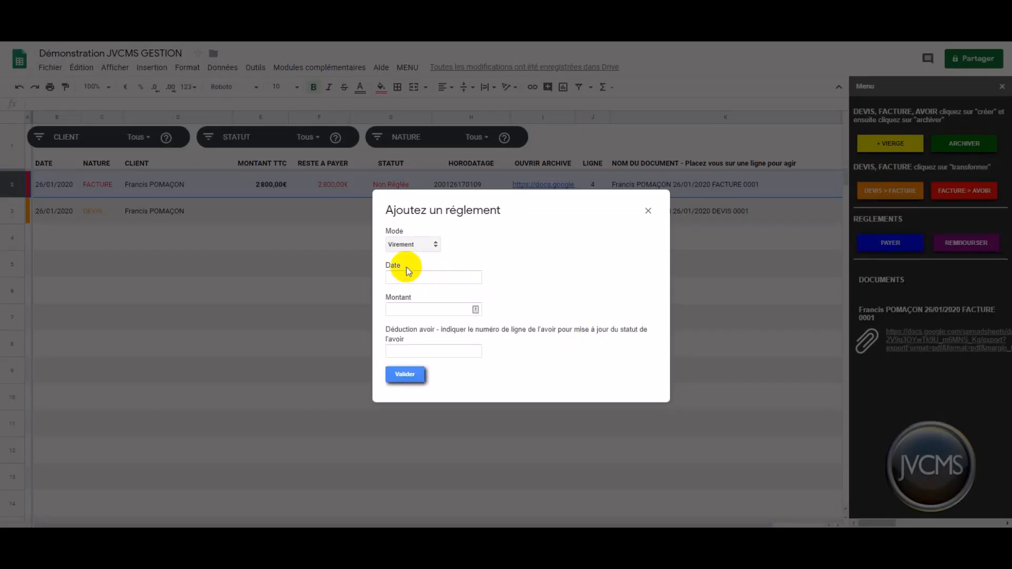
Step: Record a Chèque payment dated 26/01/2020 with an amount of 2800 for the invoice and validate it
left_click(413, 246)
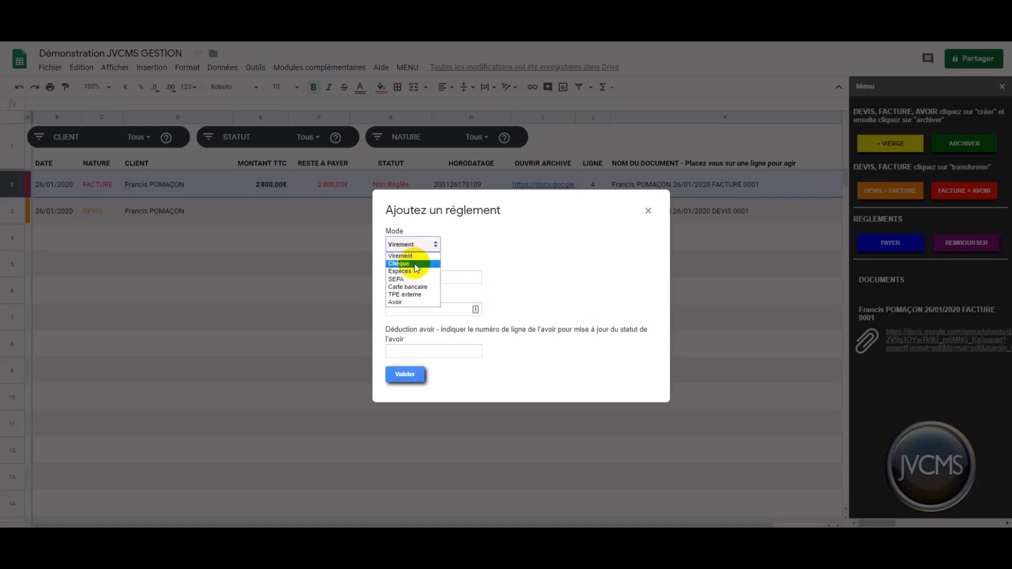
left_click(414, 264)
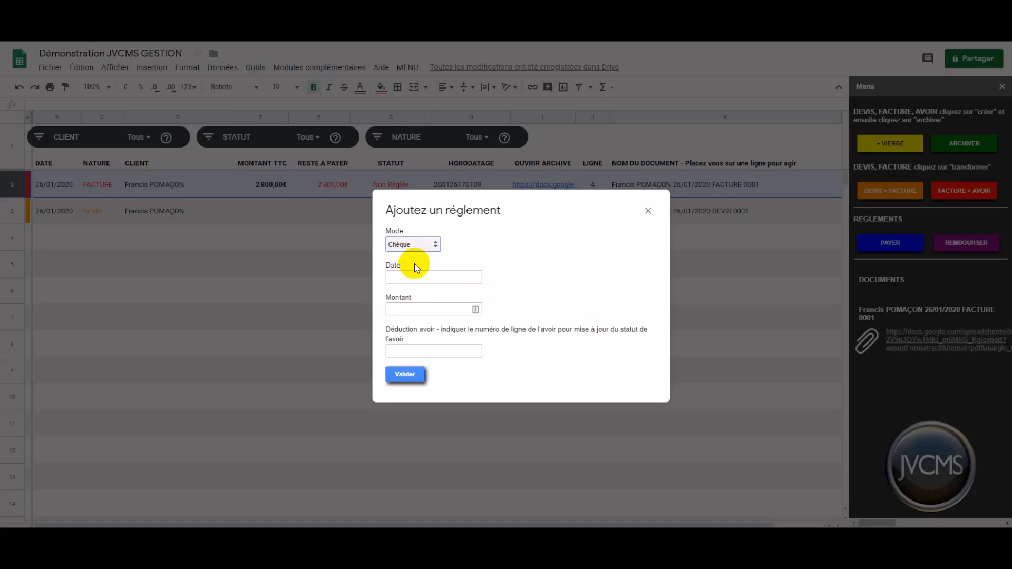
key("Tab")
type("26/")
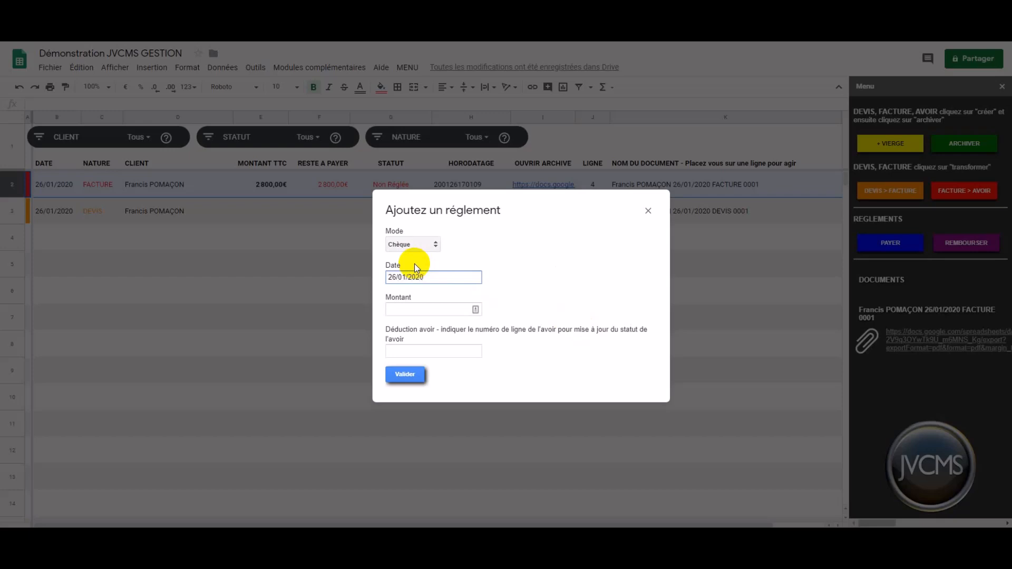
key("Tab")
type("2800")
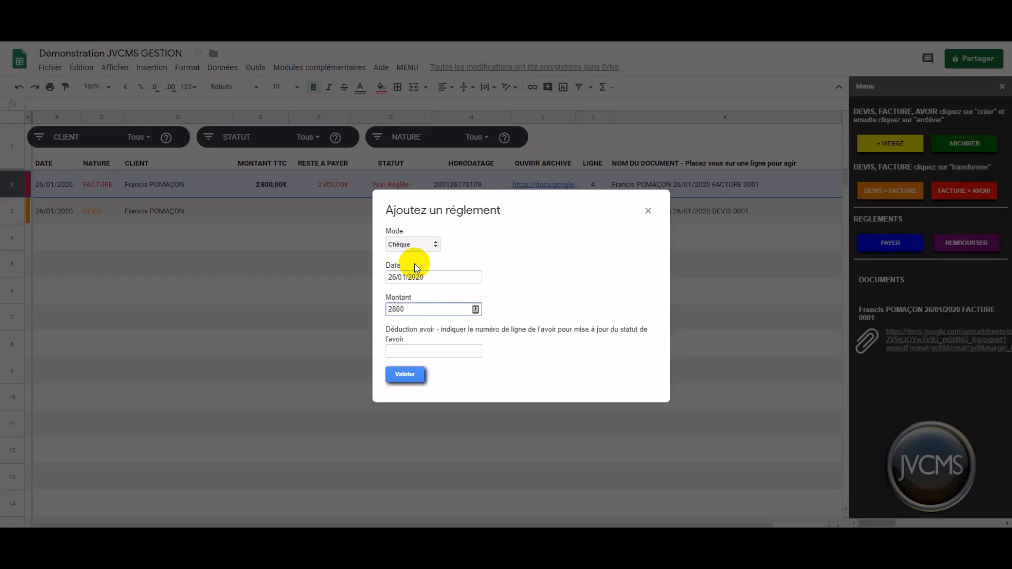
left_click(419, 379)
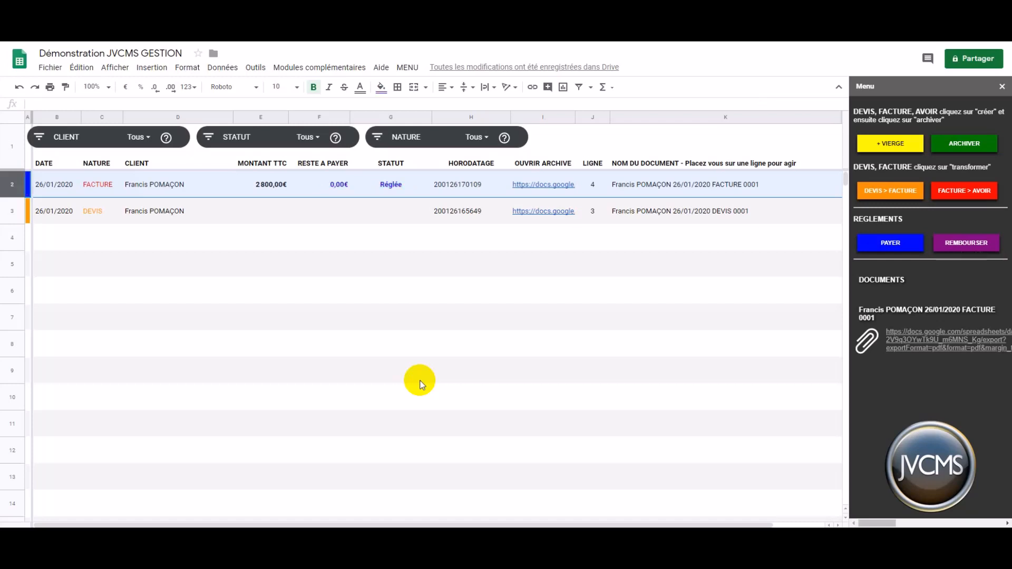
Step: Check the paid invoice's RESTE A PAYER and STATUT cells, and select its whole row
left_click(339, 194)
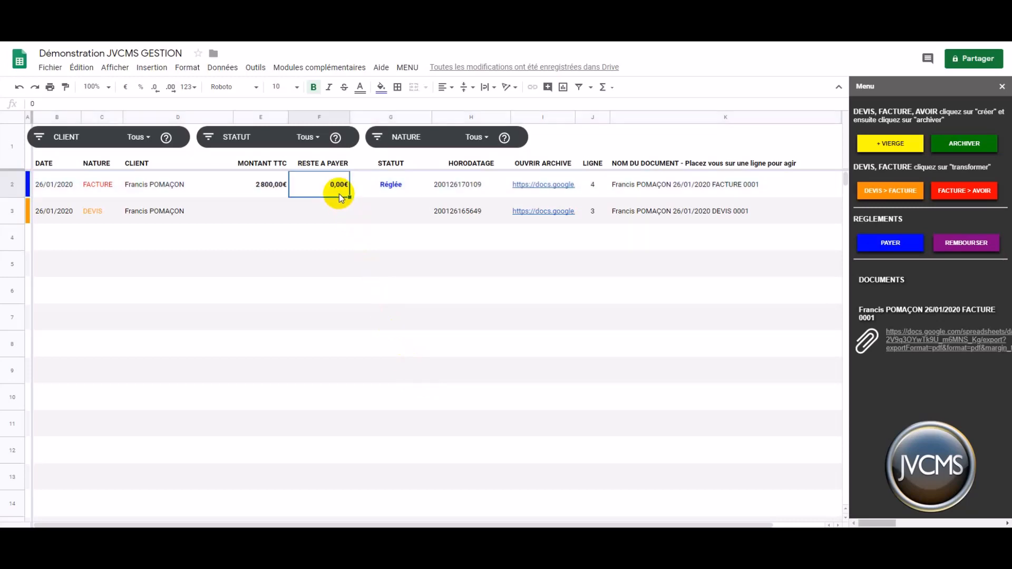
left_click(400, 197)
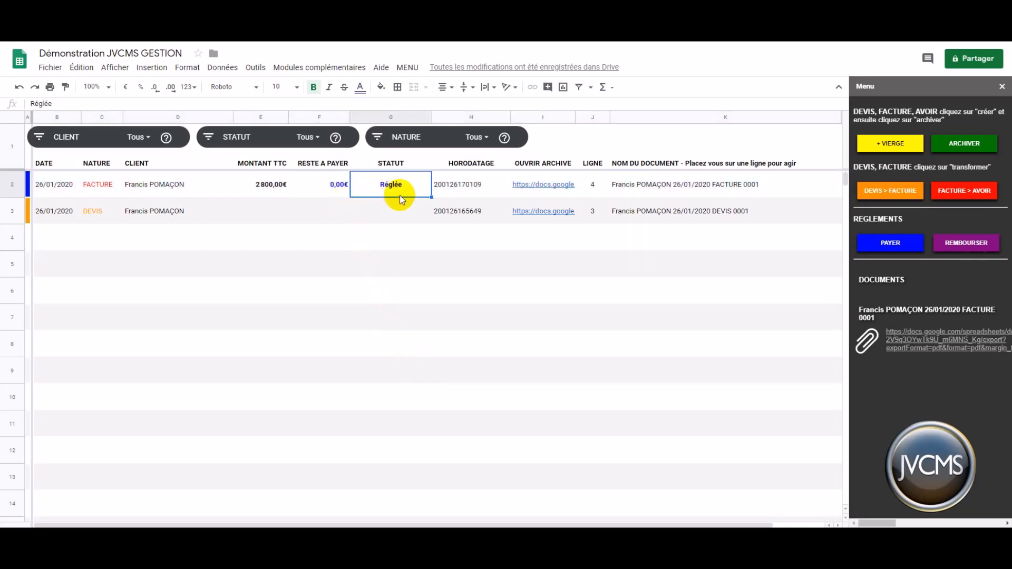
left_click(2, 184)
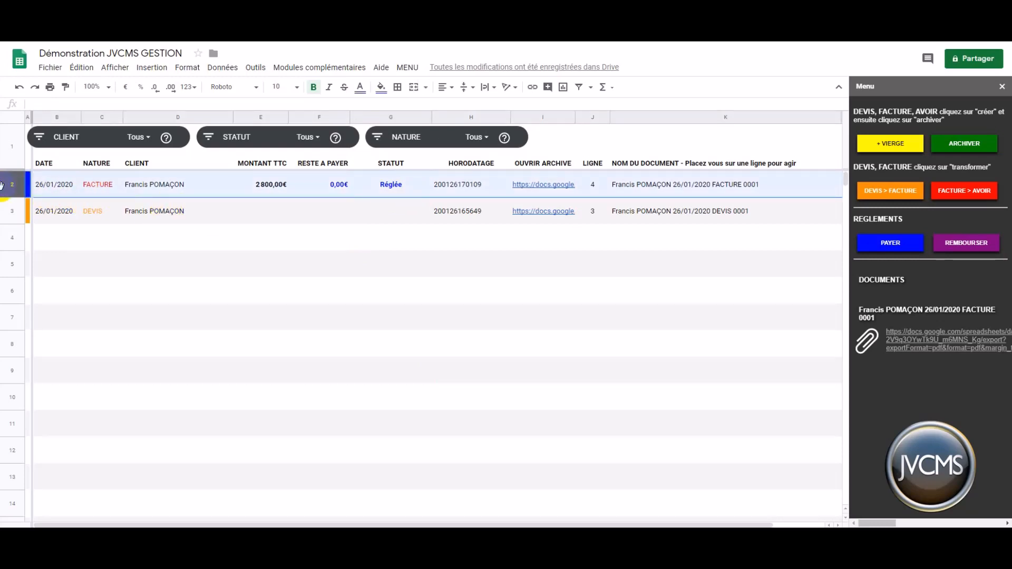